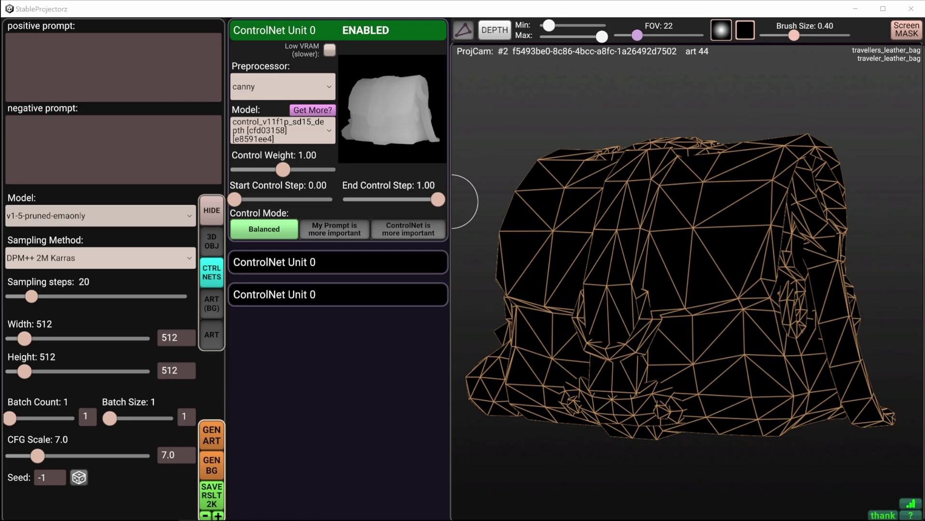
Step: Bring up the console window and reposition it on screen
key("alt+Tab")
left_click_drag(341, 186, 487, 177)
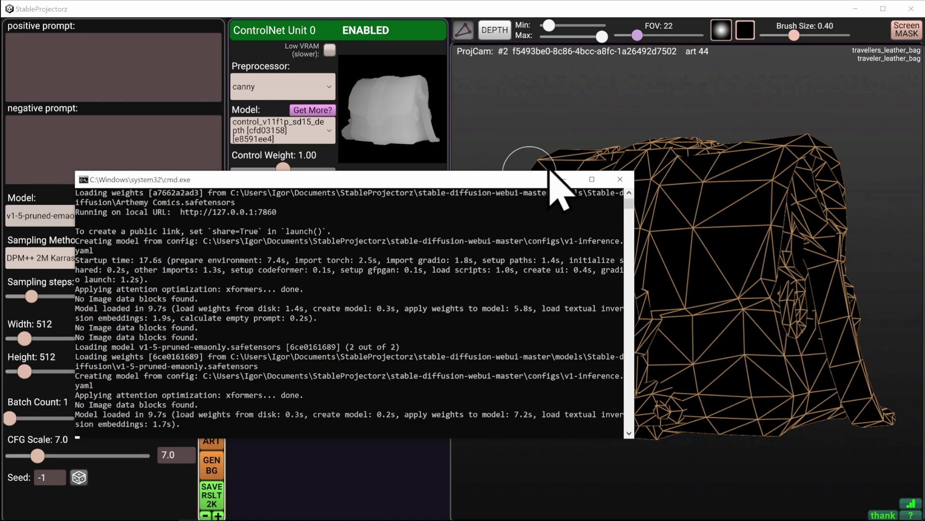
left_click_drag(517, 182, 685, 161)
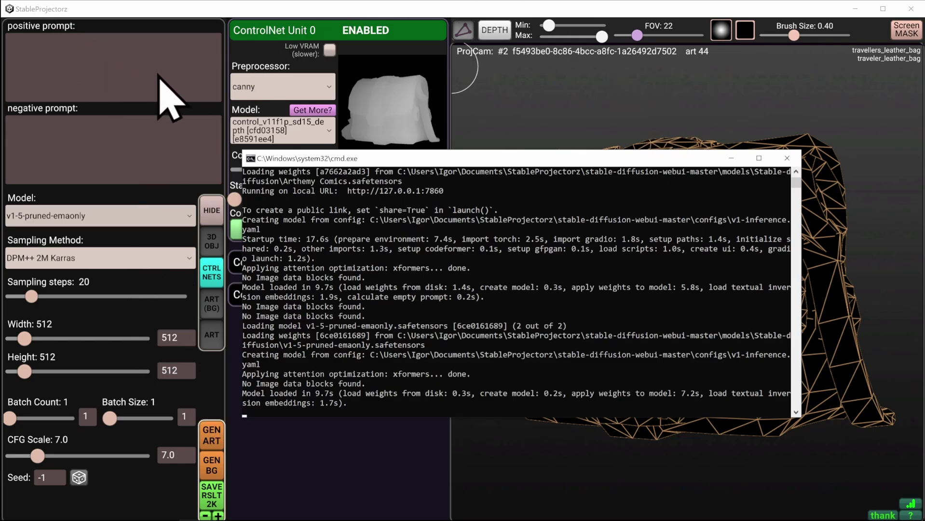
left_click_drag(381, 156, 326, 160)
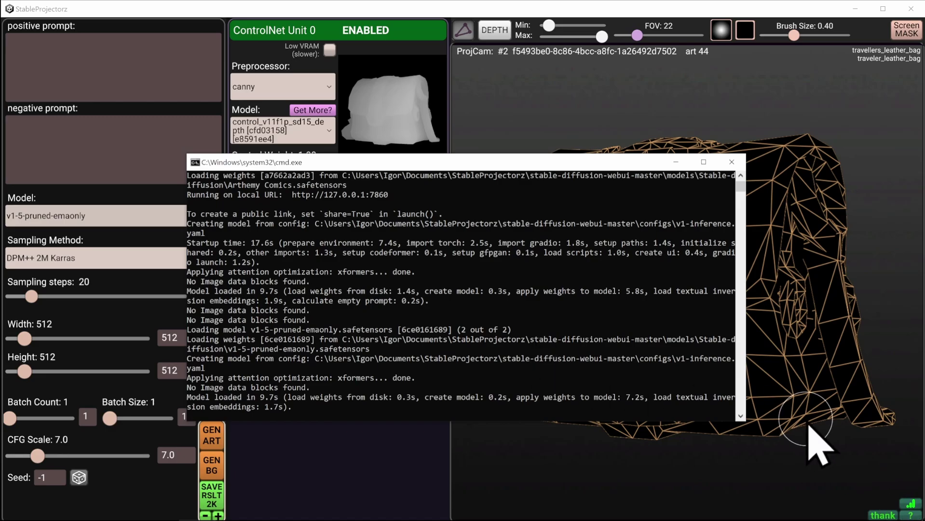
Step: Look over the checkpoint model list, then go to Civitai via Download AI Models
left_click(883, 450)
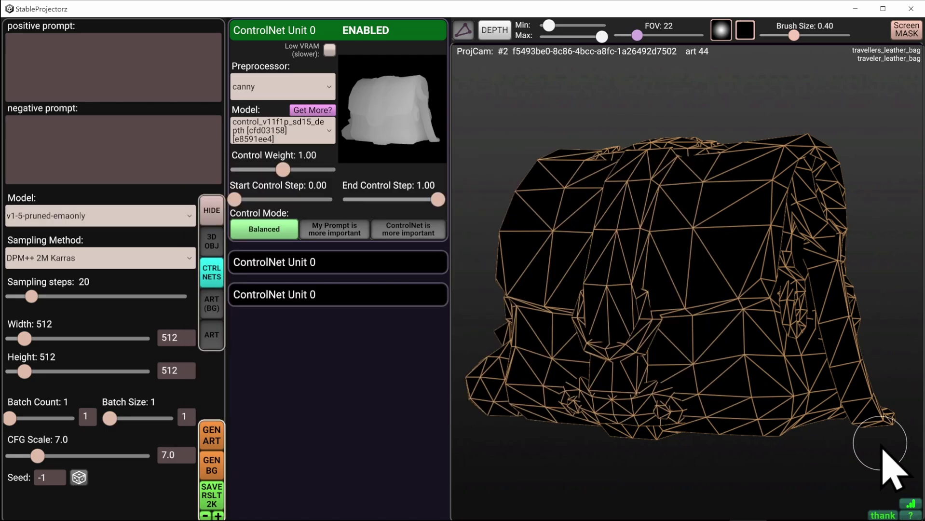
left_click(189, 220)
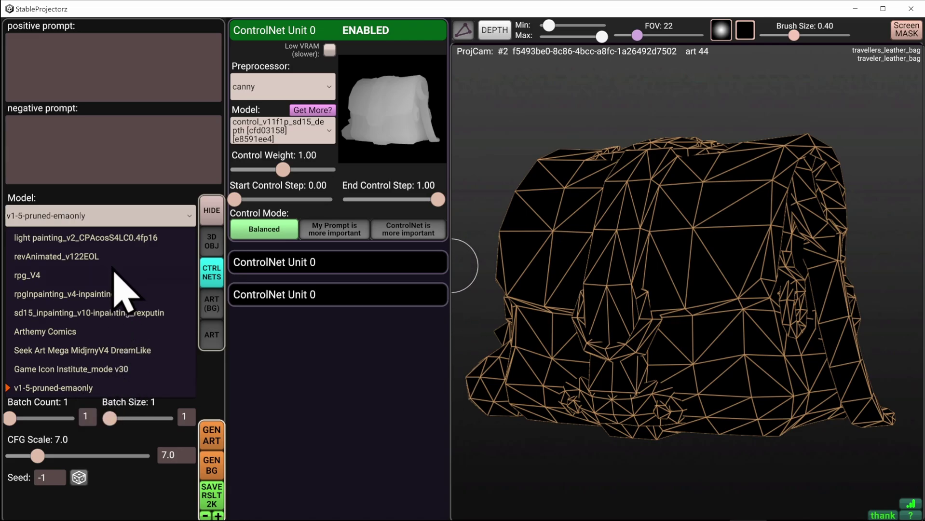
scroll(111, 318, "up", 2)
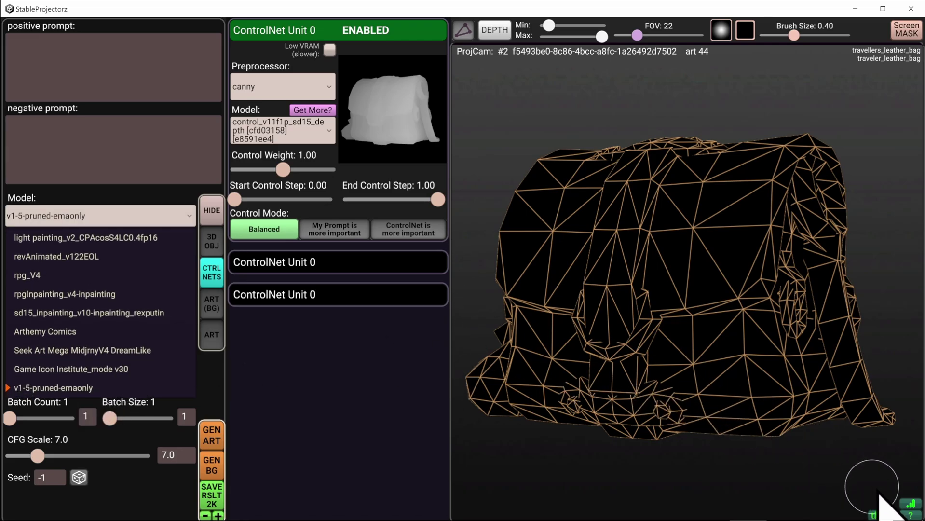
left_click(911, 515)
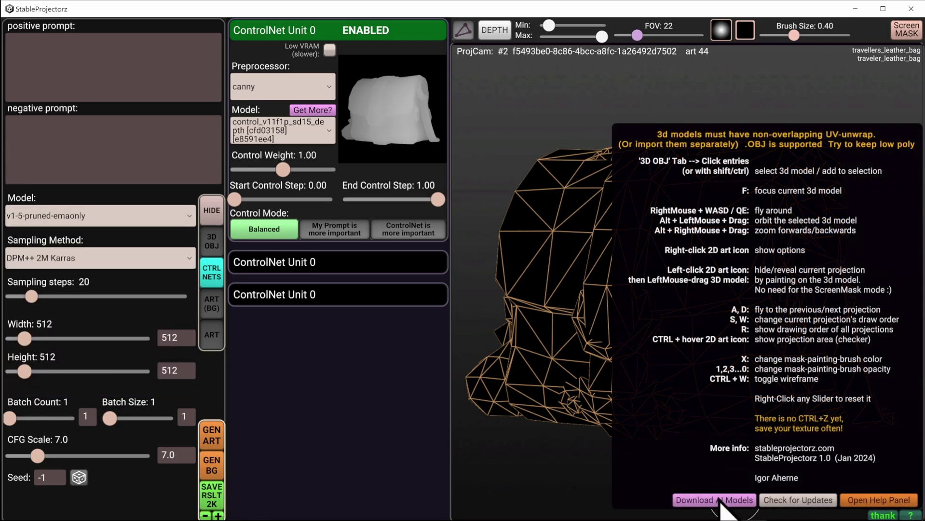
left_click(698, 502)
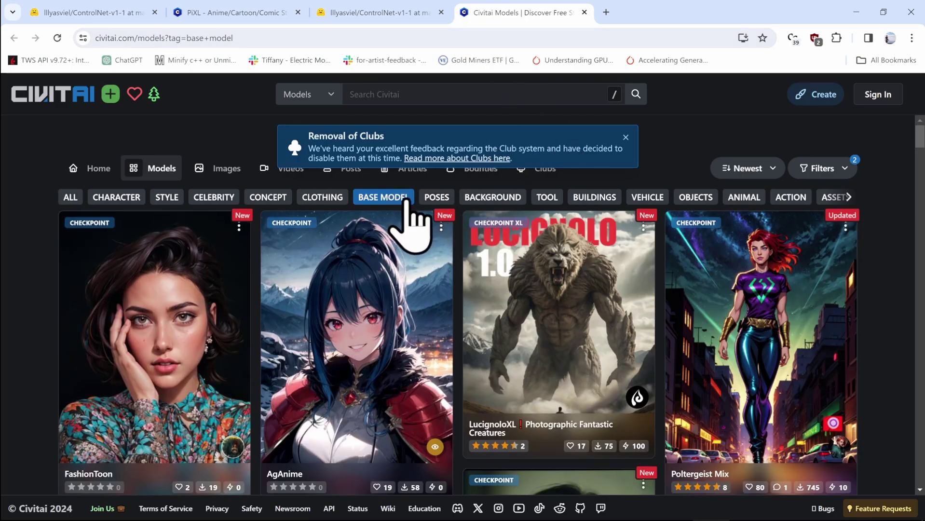
Step: Open the PiXL Anime/Cartoon/Comic Style page, browse its gallery, and open File Explorer
scroll(422, 291, "down", 5)
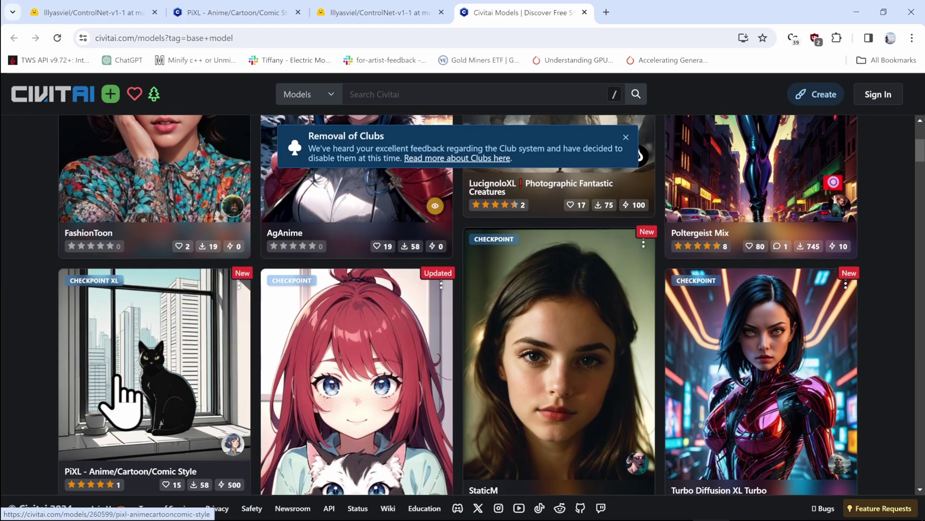
left_click(120, 403)
scroll(124, 386, "down", 3)
scroll(121, 364, "up", 1)
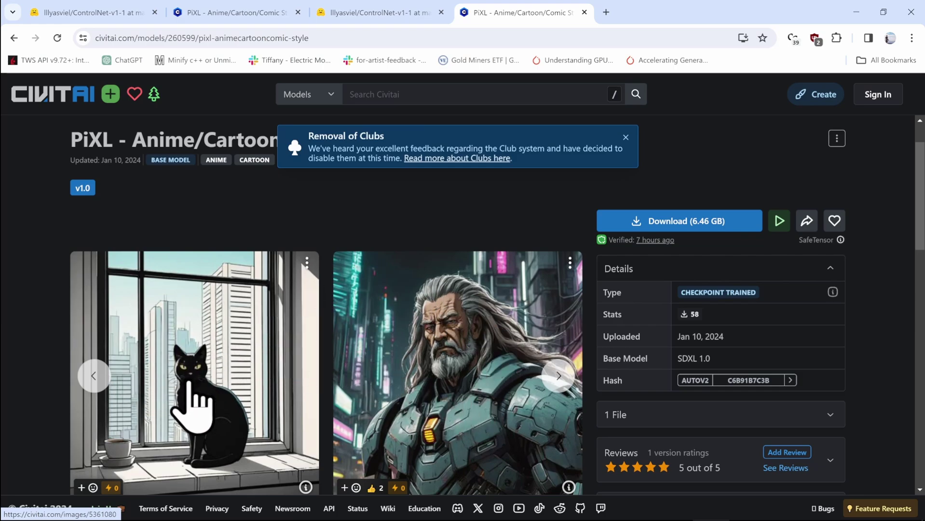
left_click(560, 377)
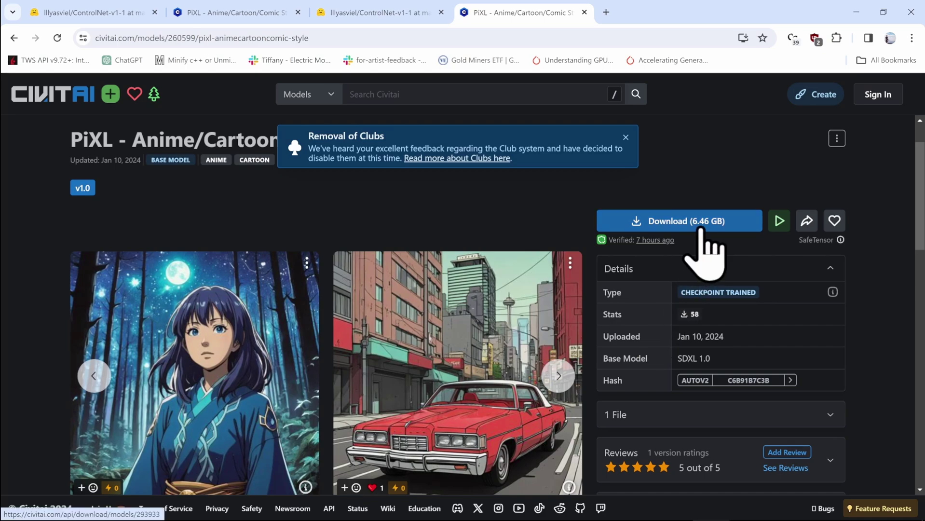
left_click(657, 508)
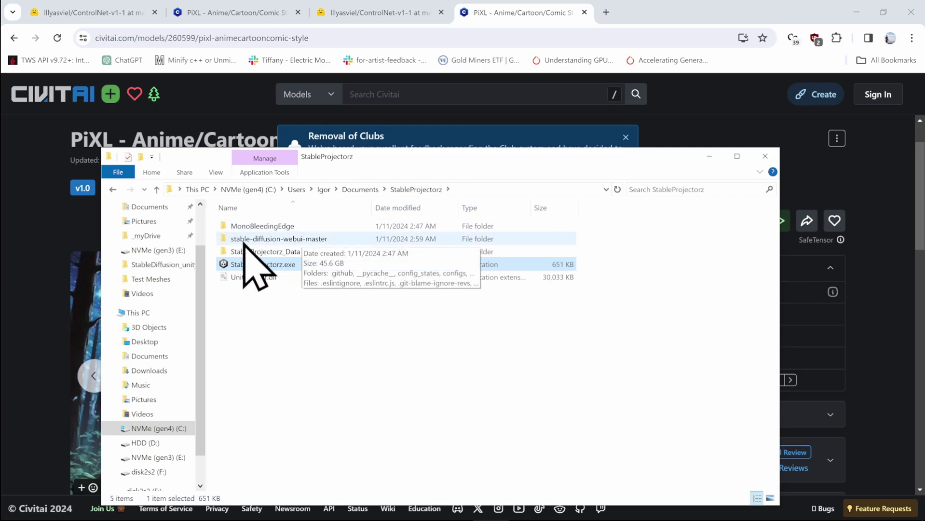
Step: Go to stable-diffusion-webui-master\models\Stable-diffusion and move the window beside the browser
double_click(316, 239)
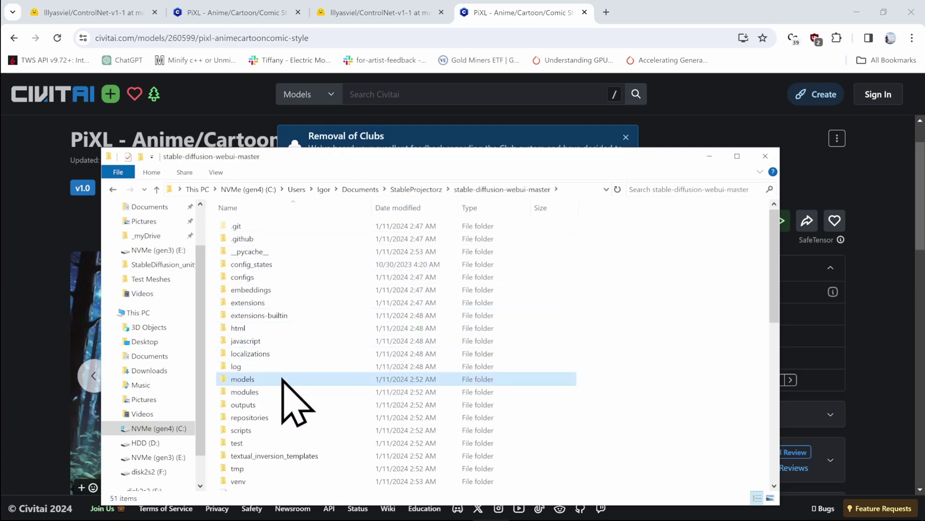
double_click(282, 378)
double_click(279, 369)
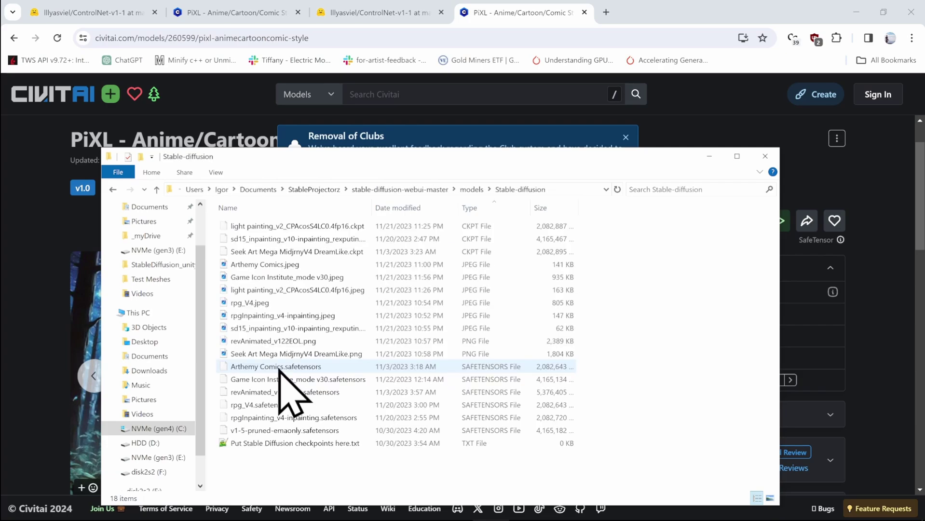
left_click_drag(591, 162, 496, 163)
Step: Sort by type and select the six .safetensors and three .ckpt checkpoints
scroll(41, 423, "down", 1)
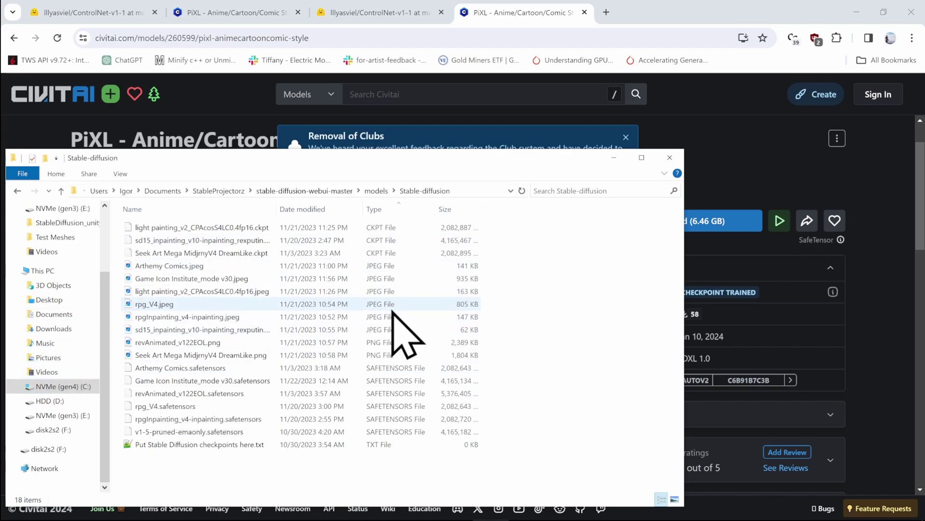
left_click(387, 211)
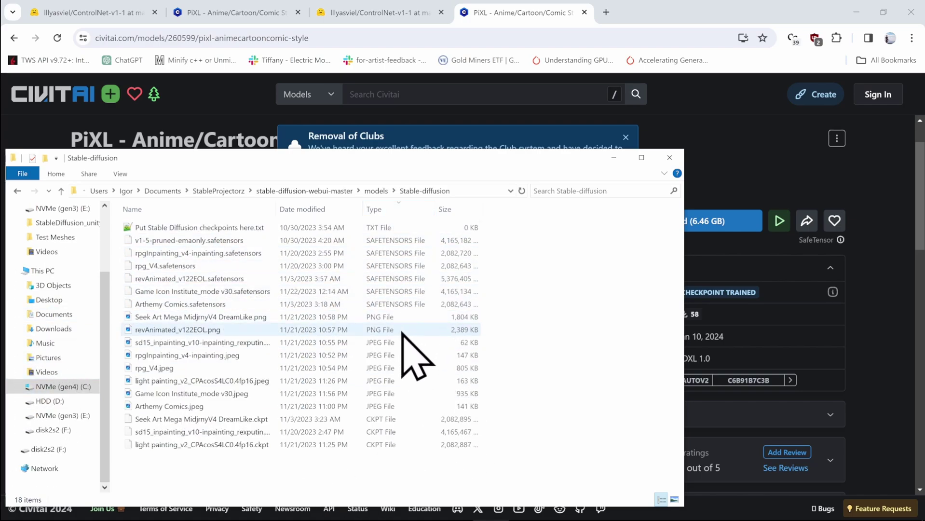
left_click(392, 305)
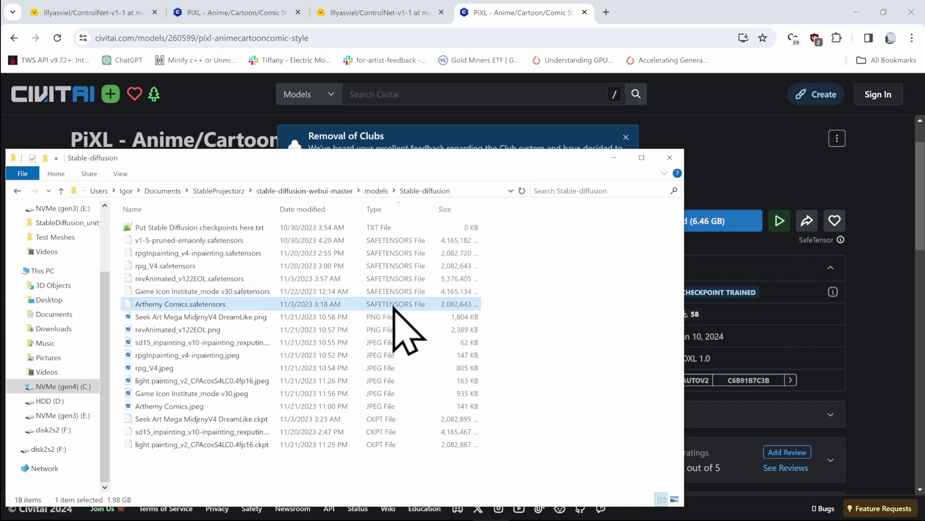
left_click(393, 241, "shift")
left_click(392, 431, "ctrl")
left_click(384, 444, "ctrl")
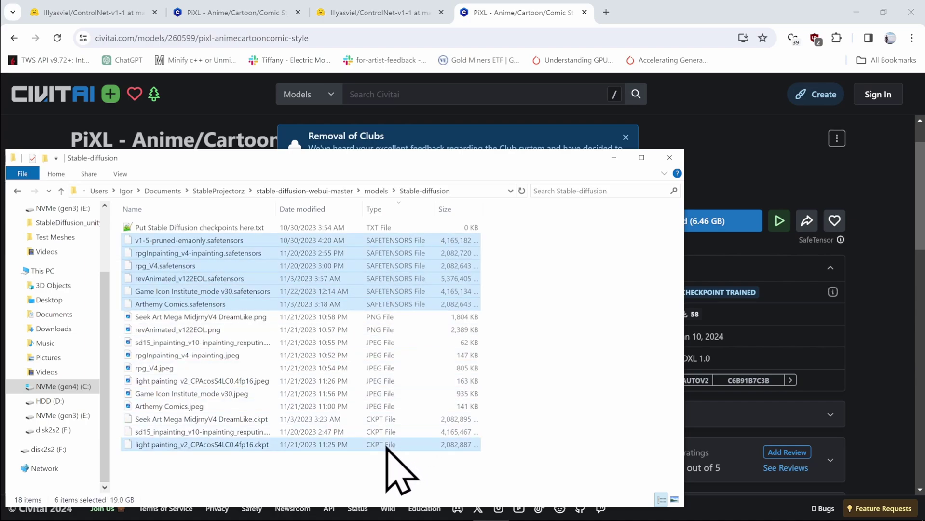
left_click(382, 419, "ctrl")
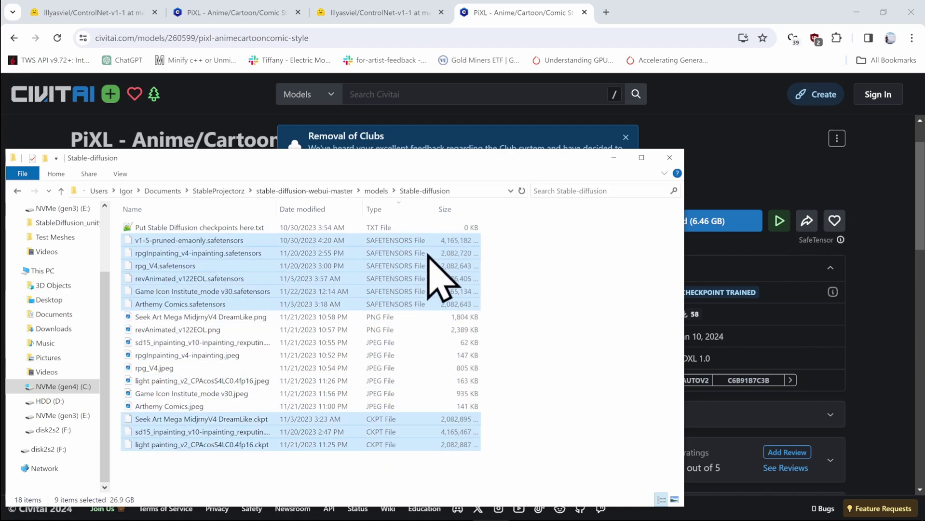
left_click_drag(525, 159, 457, 153)
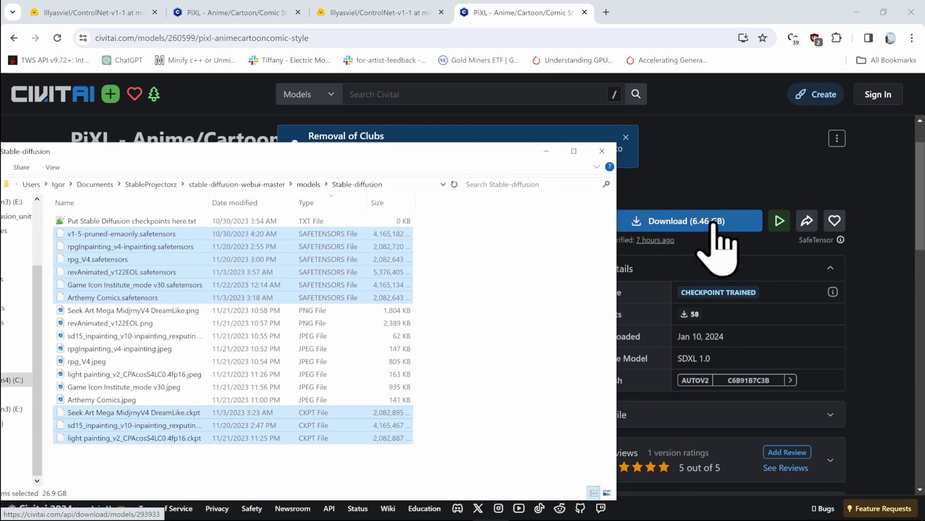
left_click_drag(505, 154, 233, 185)
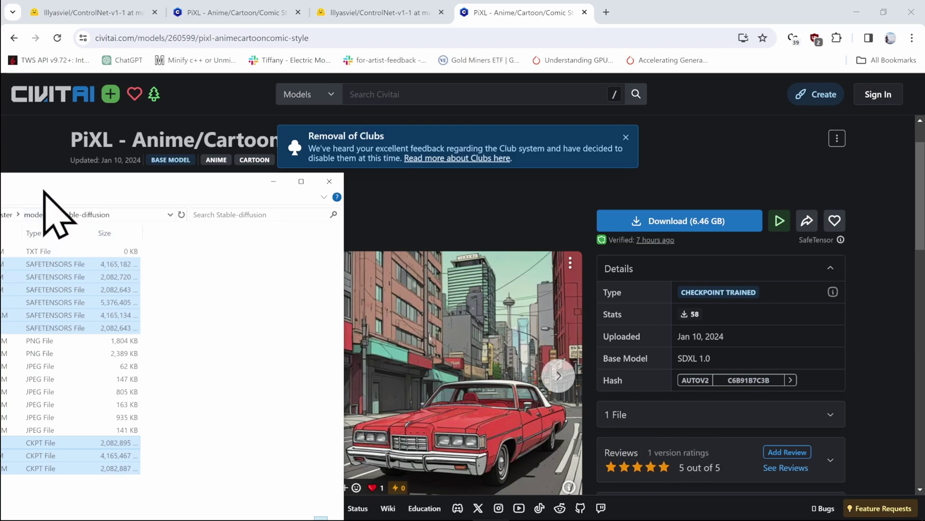
Step: Bring Explorer's files back into view and return to the StableProjectorz install folder
left_click_drag(46, 187, 360, 145)
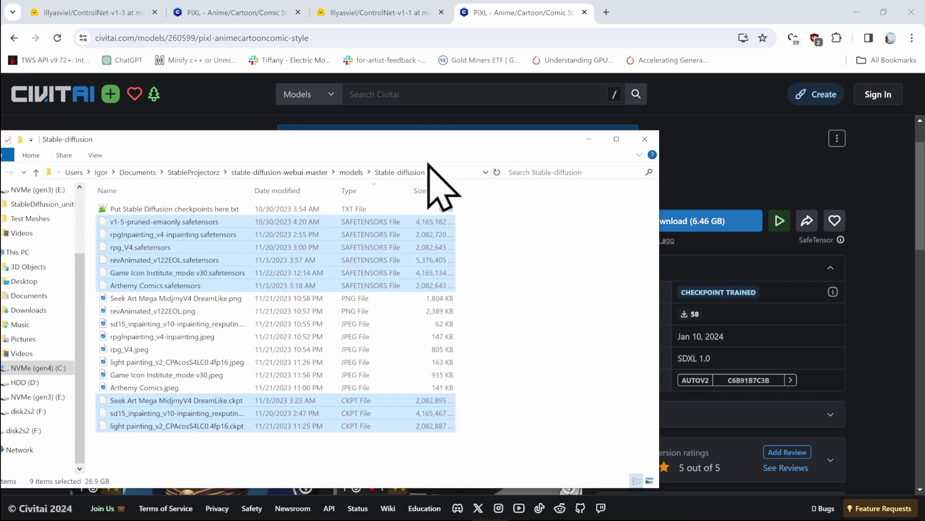
left_click(193, 173)
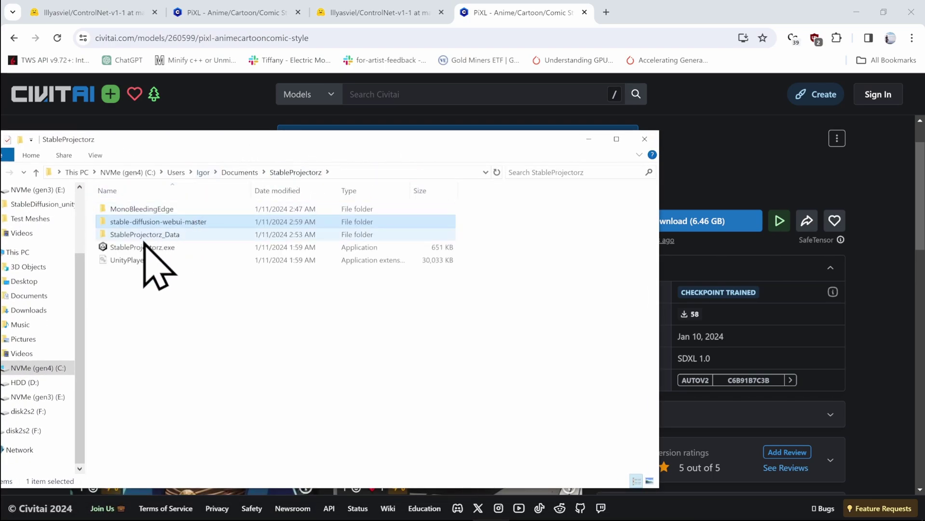
left_click(132, 249)
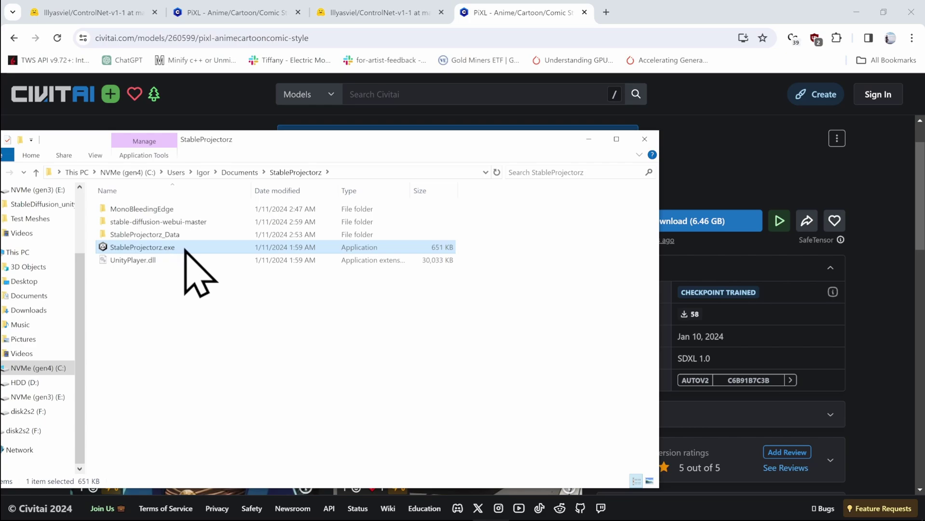
Step: Look at the Stable-diffusion and Lora folders in stable-diffusion-webui-master\models, then bring Civitai forward
double_click(205, 223)
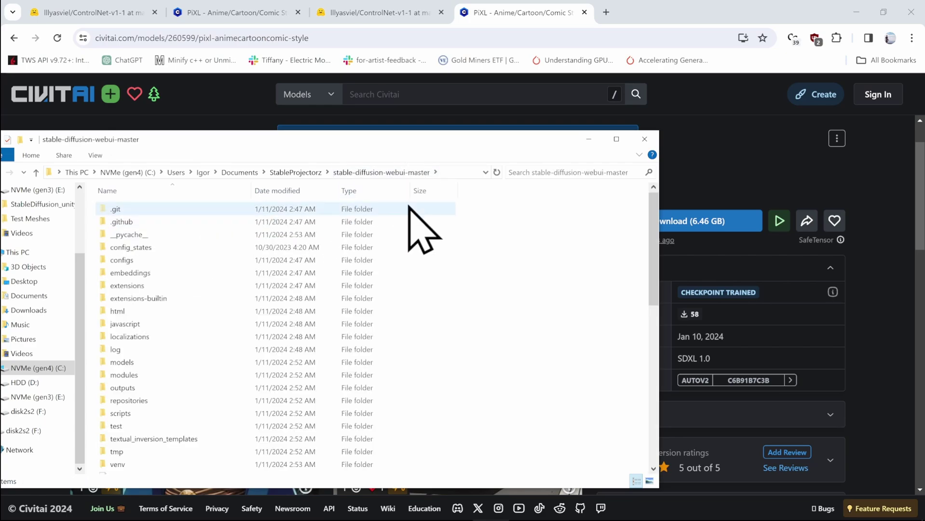
double_click(154, 363)
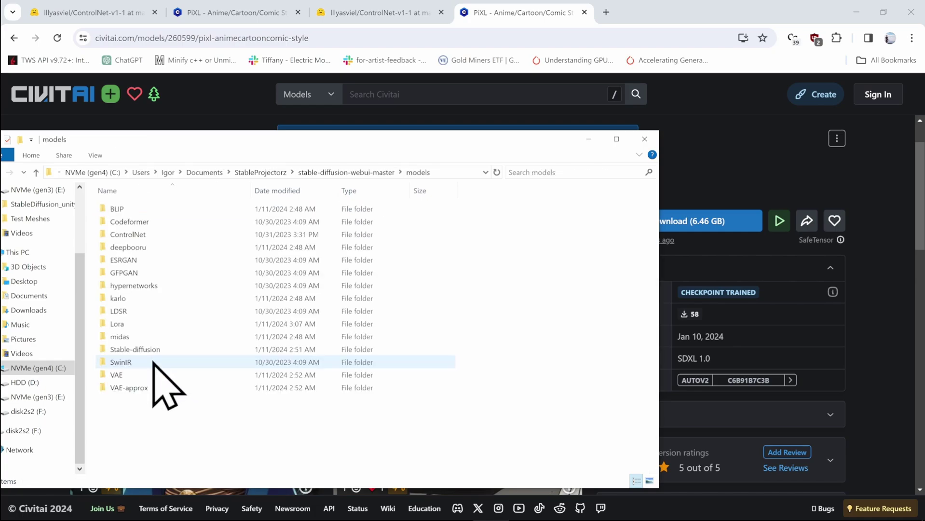
left_click(154, 350)
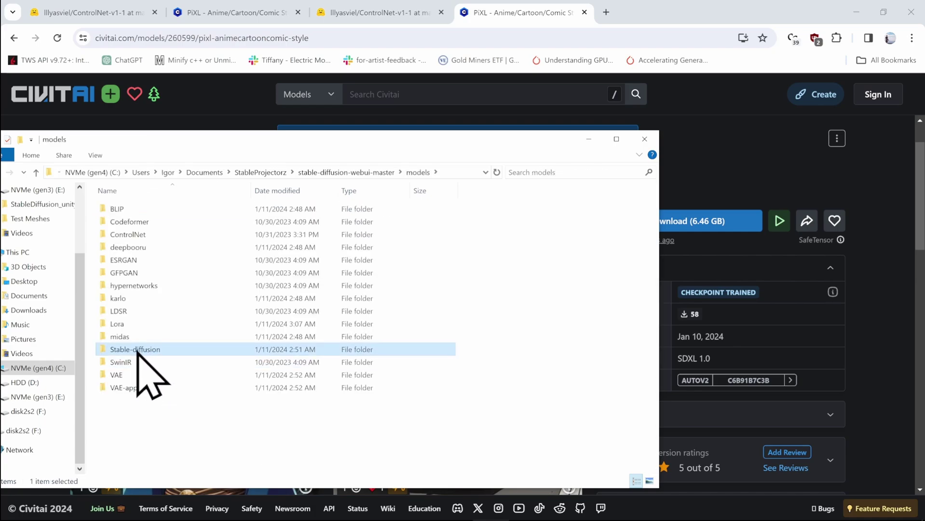
left_click(179, 325)
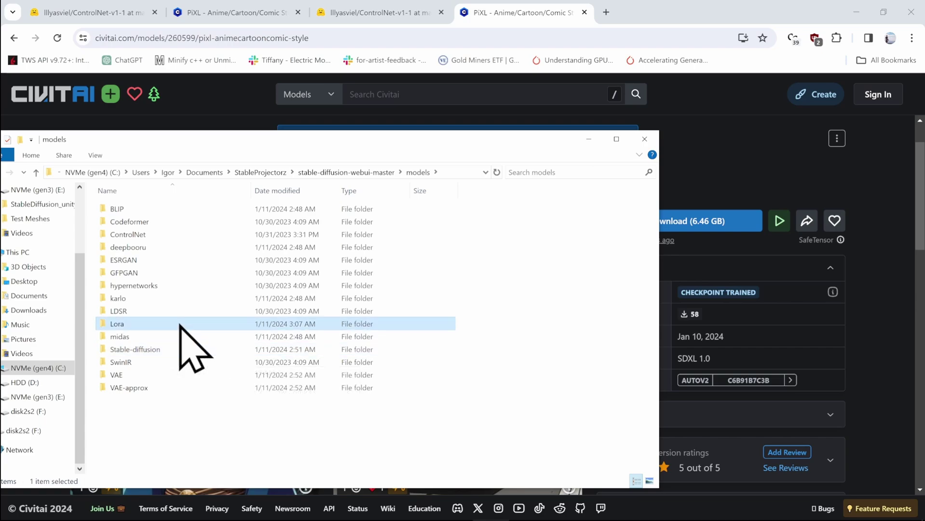
mouse_move(179, 326)
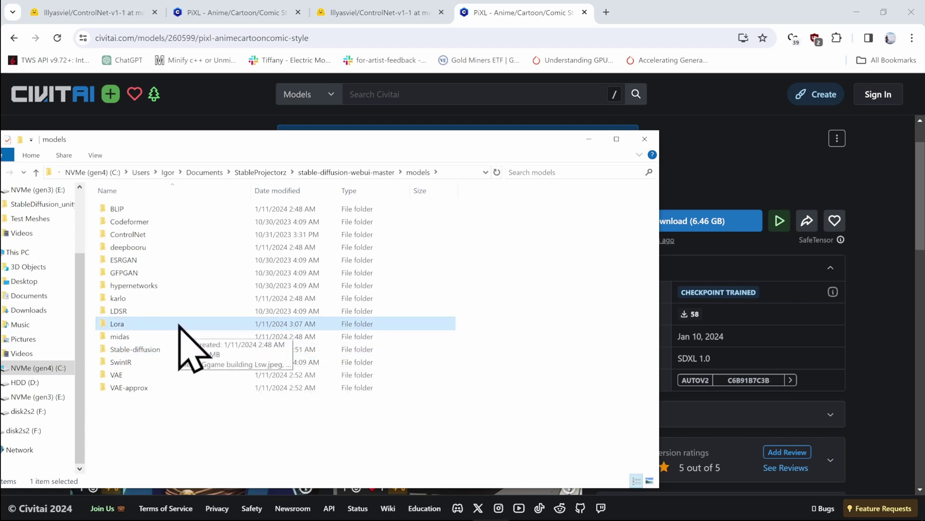
left_click(829, 343)
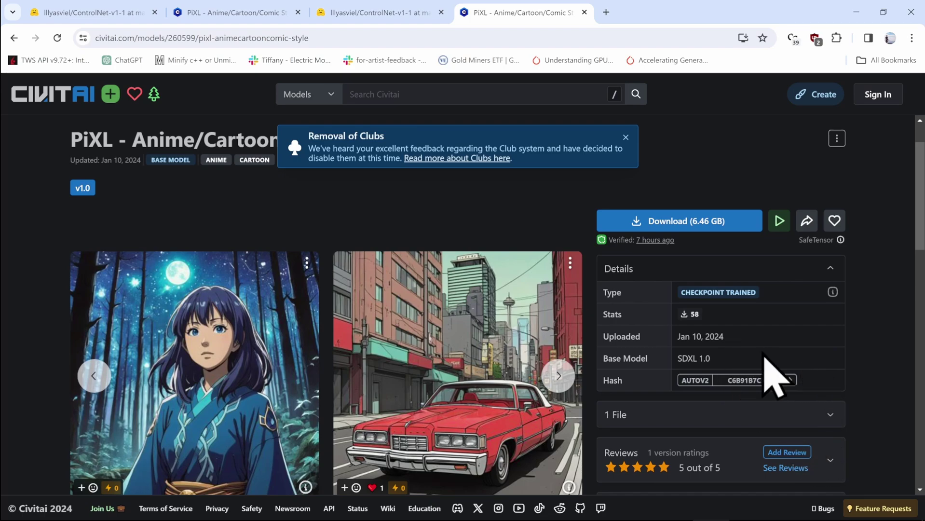
Step: Minimize Chrome so StableProjectorz shows with its ControlNet settings and leather bag
left_click(856, 12)
left_click(97, 48)
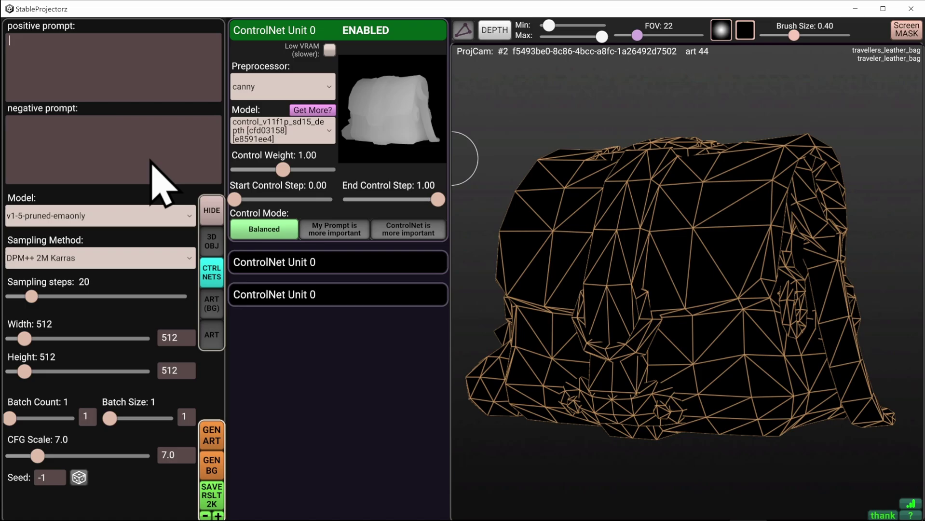
left_click(51, 215)
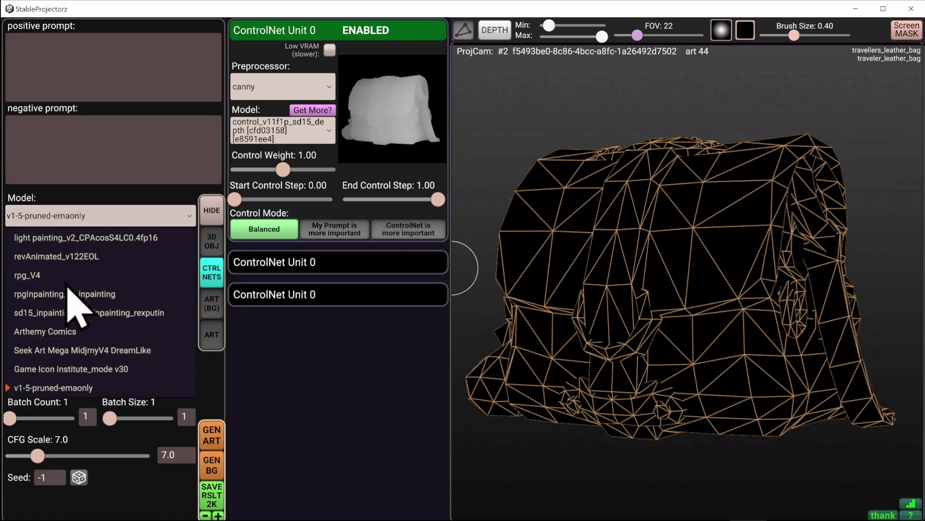
left_click(153, 190)
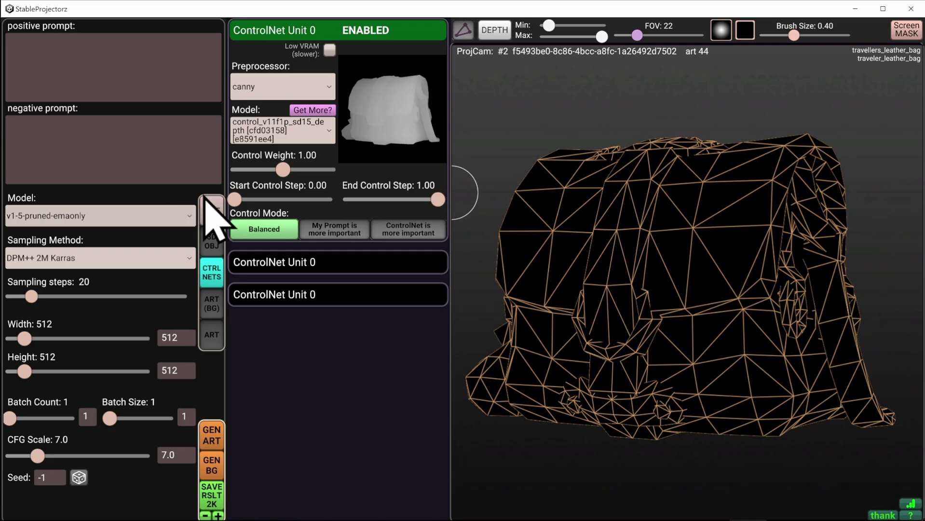
Step: Re-expand ControlNet Unit 0 and open its Model list, keeping control_v11f1p_sd15_depth selected
left_click(400, 29)
left_click(399, 30)
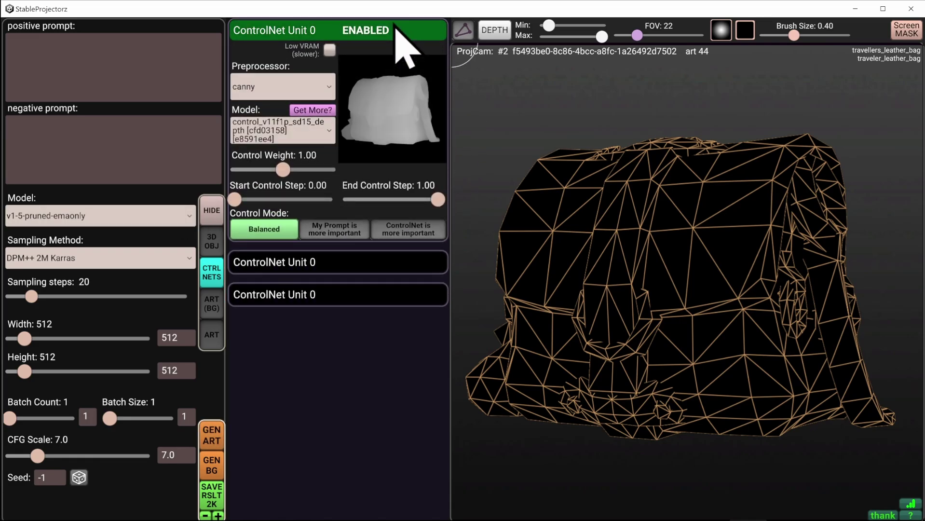
left_click(321, 139)
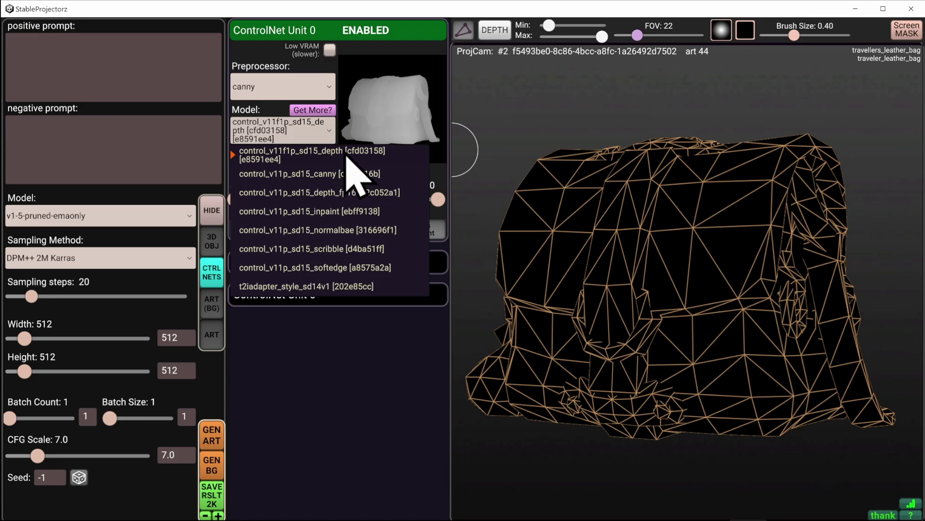
left_click(348, 157)
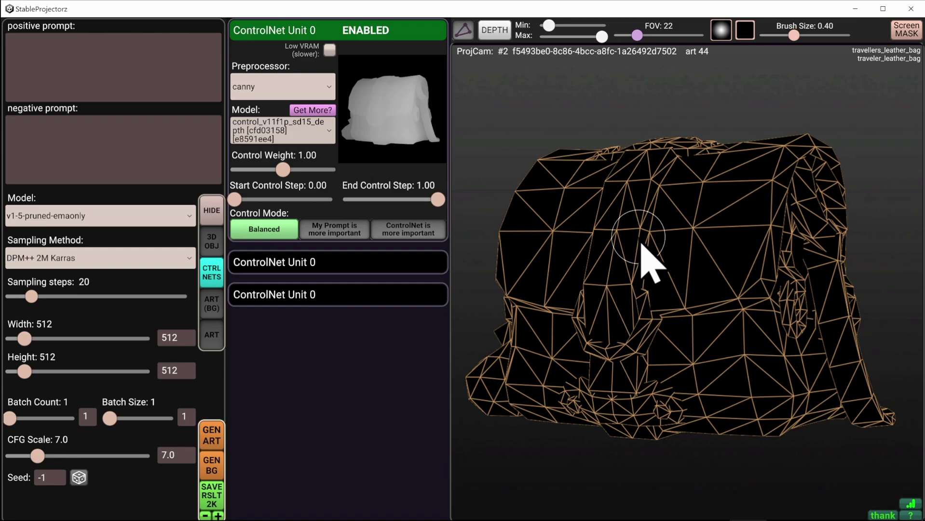
left_click(285, 130)
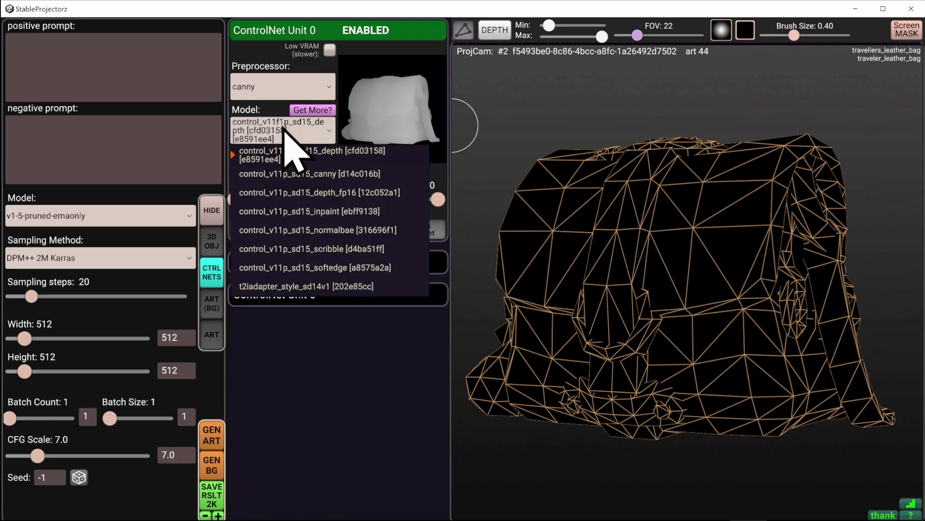
Step: Follow Get More? to the Hugging Face ControlNet-v1-1 files and scroll to control_v11f1p_sd15_depth.pth
left_click(314, 111)
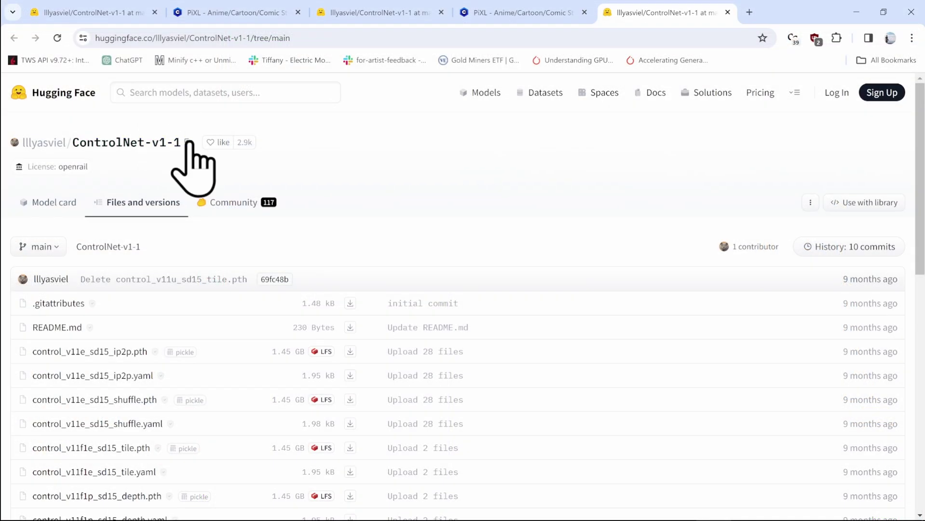
scroll(299, 193, "down", 1)
scroll(328, 252, "down", 3)
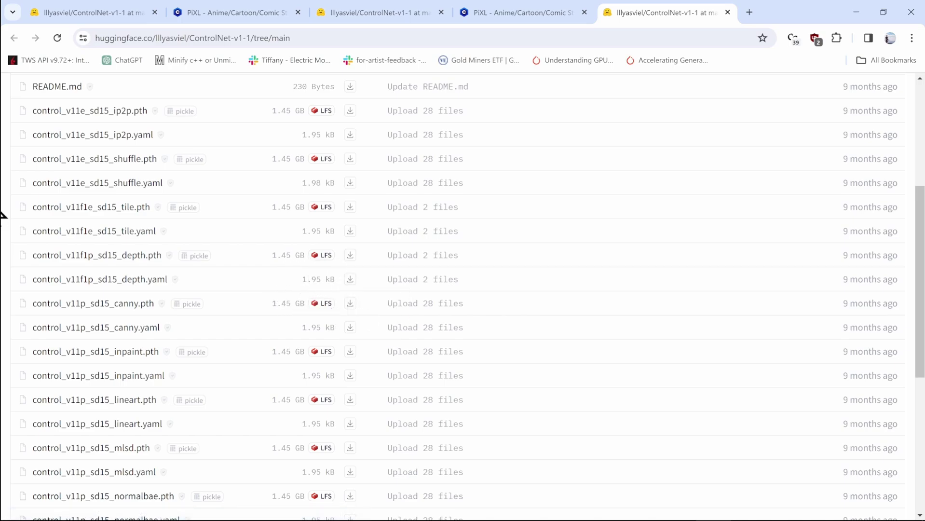
Step: Navigate StableProjectorz\stable-diffusion-webui-master\extensions\sd-webui-controlnet\models in Explorer
left_click(4, 167)
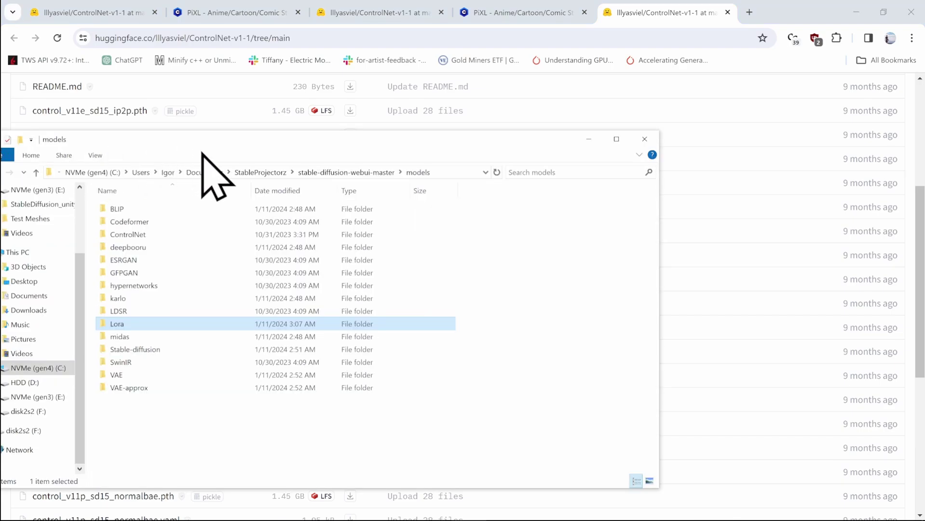
left_click(252, 174)
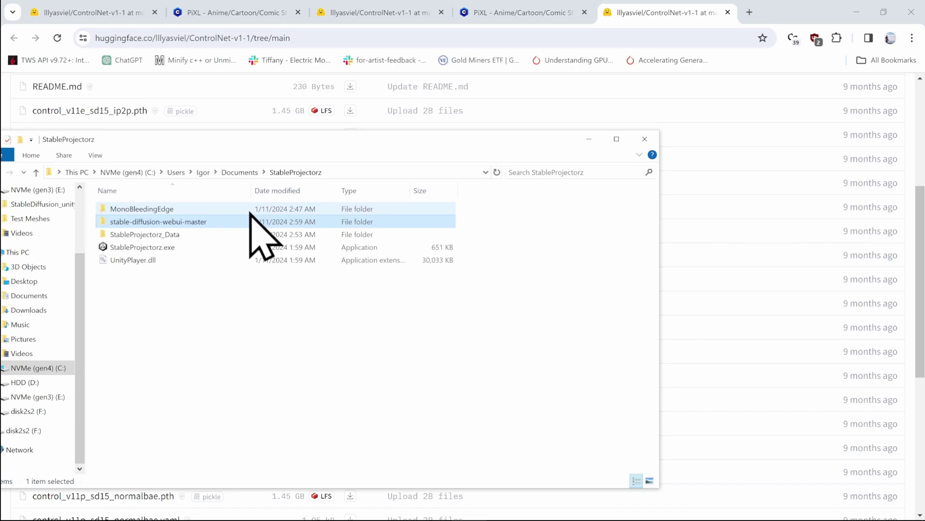
left_click(161, 248)
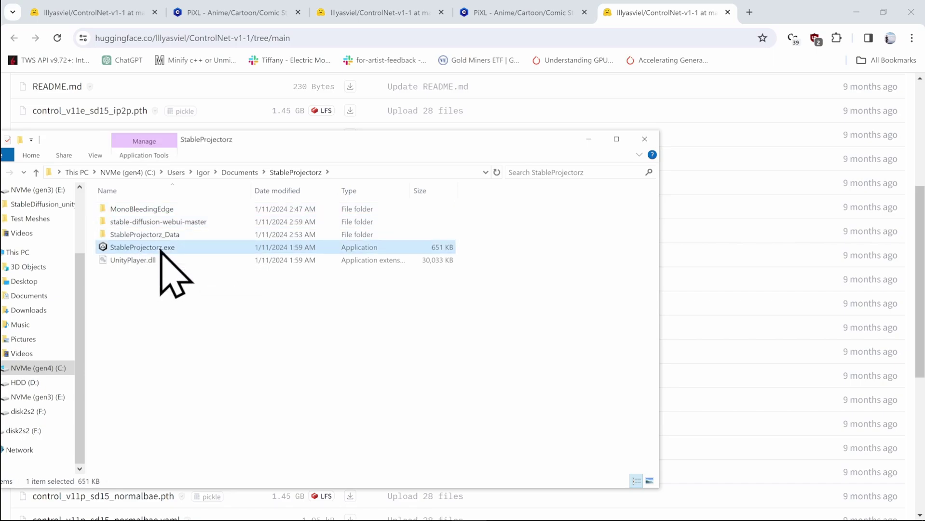
double_click(212, 224)
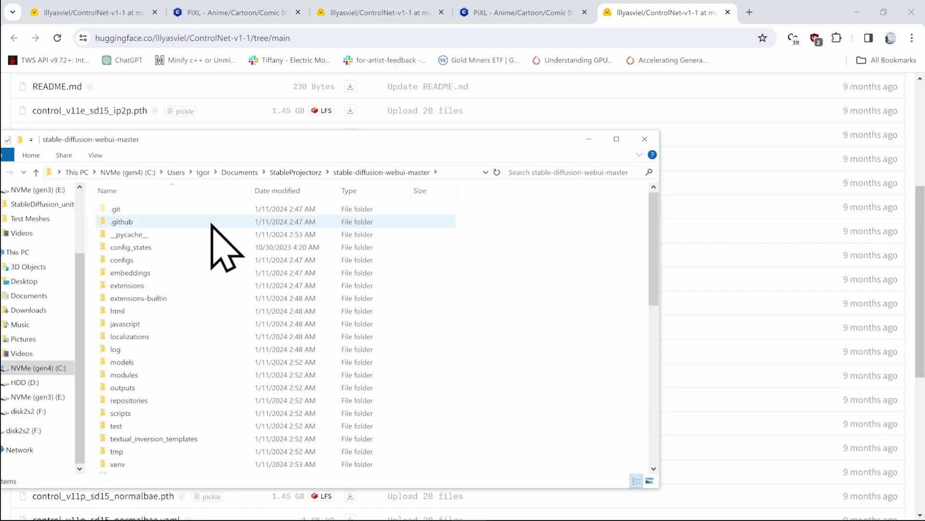
double_click(173, 285)
left_click(157, 239)
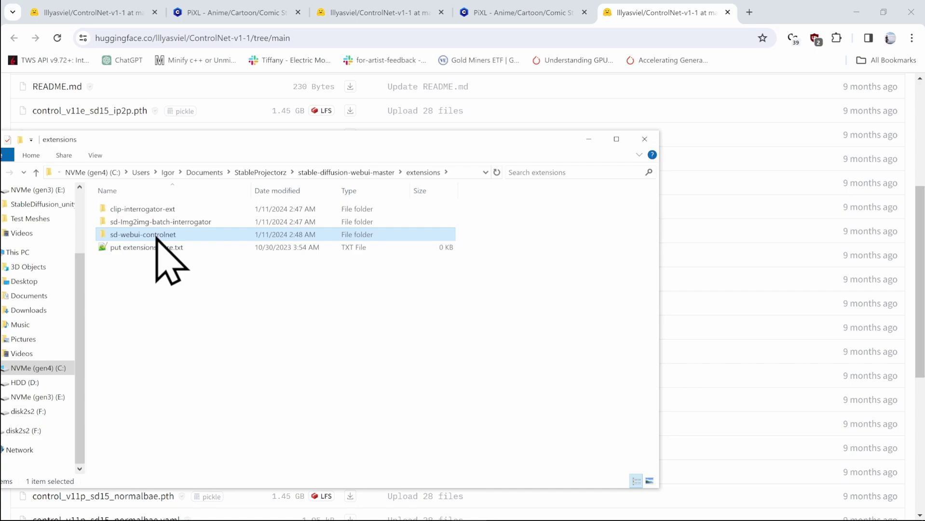
double_click(157, 239)
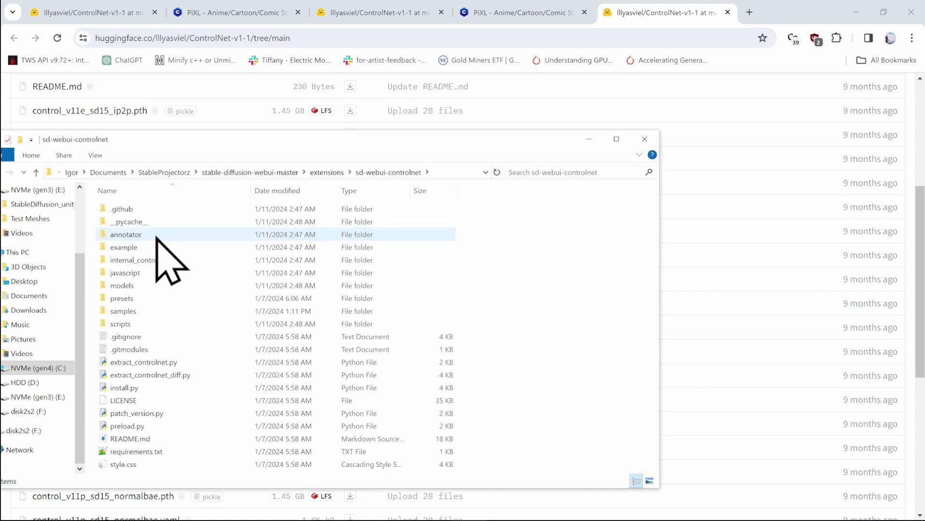
double_click(189, 285)
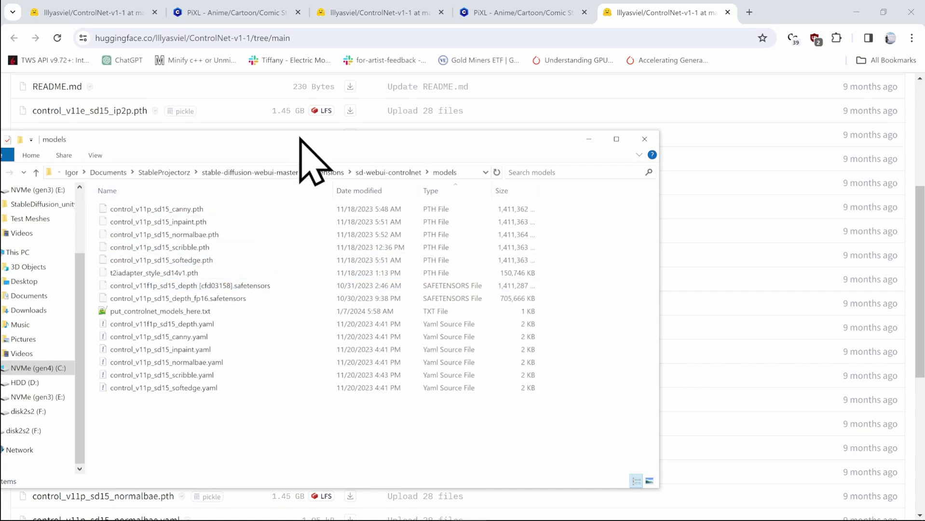
left_click_drag(299, 141, 698, 97)
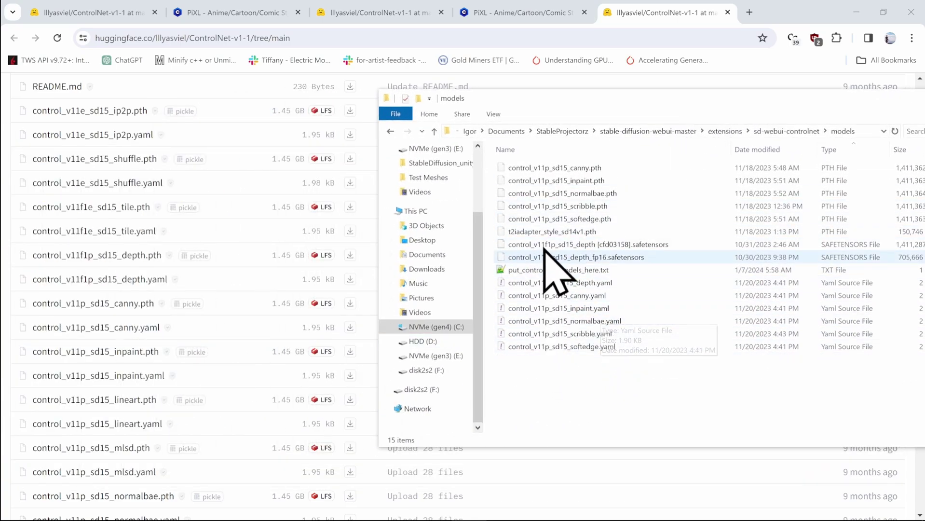
key("Down")
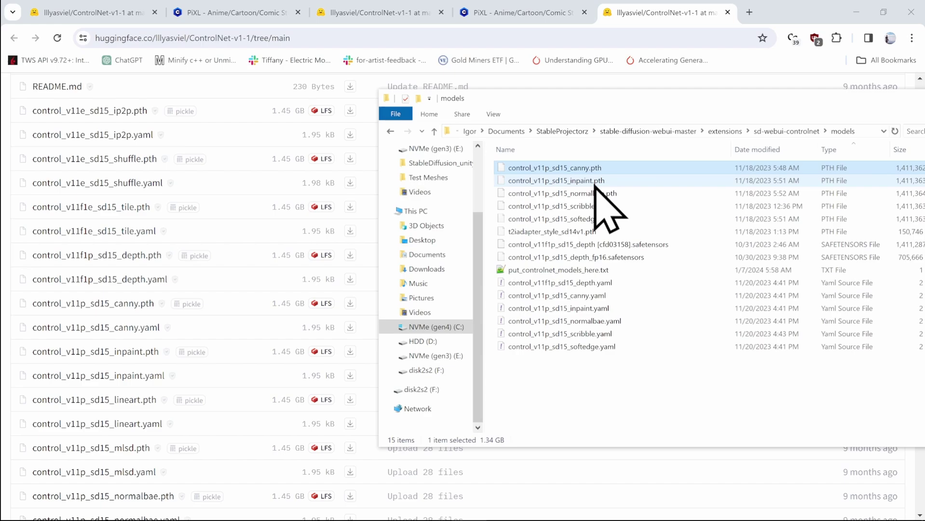
left_click(602, 245)
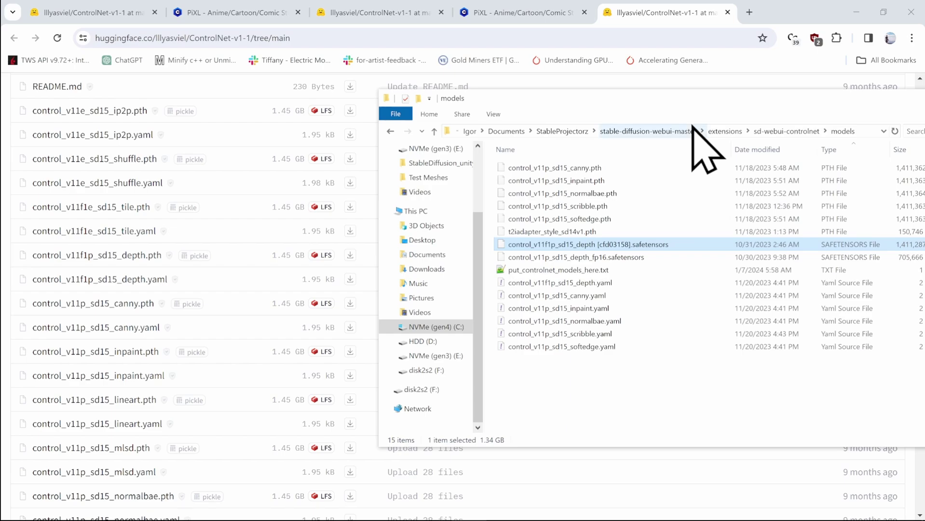
Step: Check the D: and C: drives, then go to Documents\StableProjectorz
left_click_drag(587, 99, 338, 99)
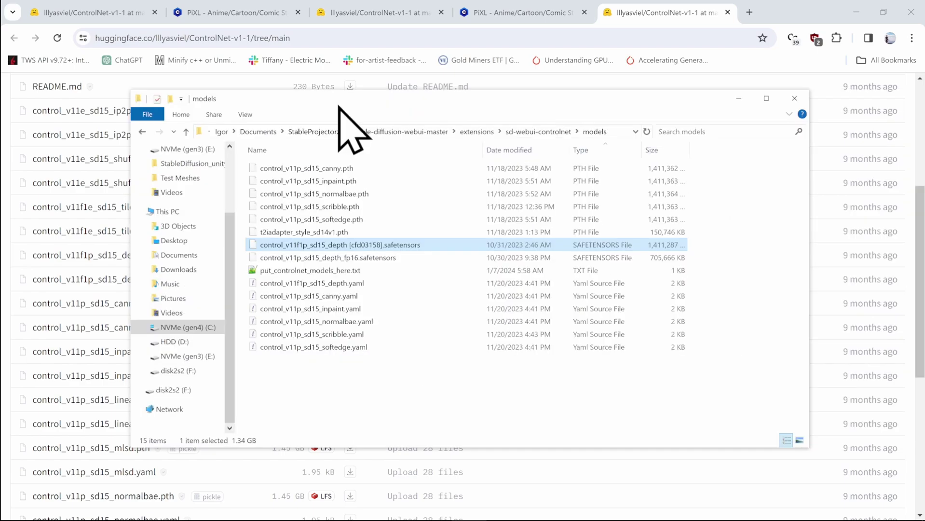
left_click(205, 340)
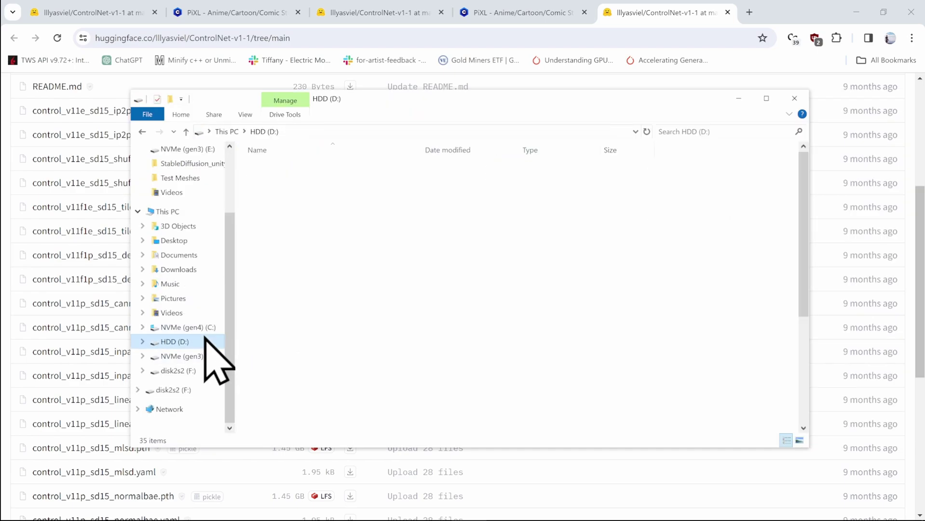
left_click(199, 328)
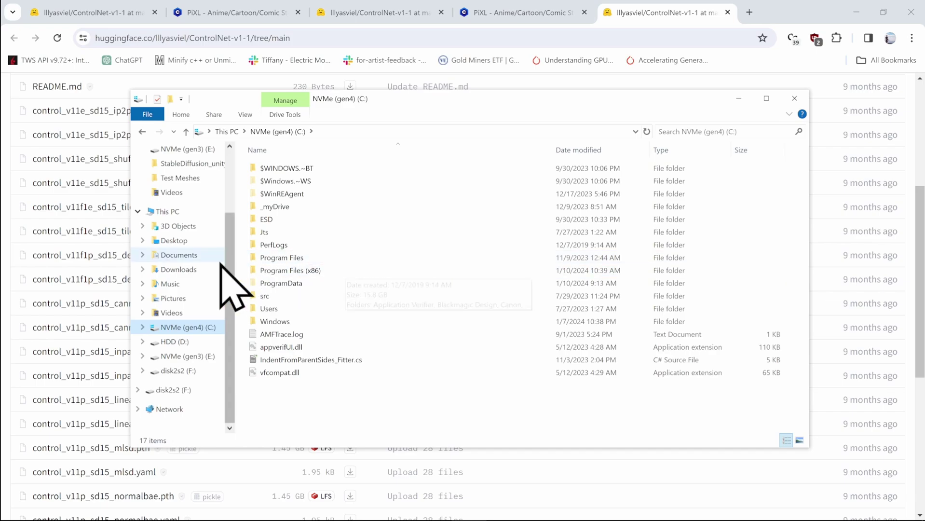
left_click(179, 255)
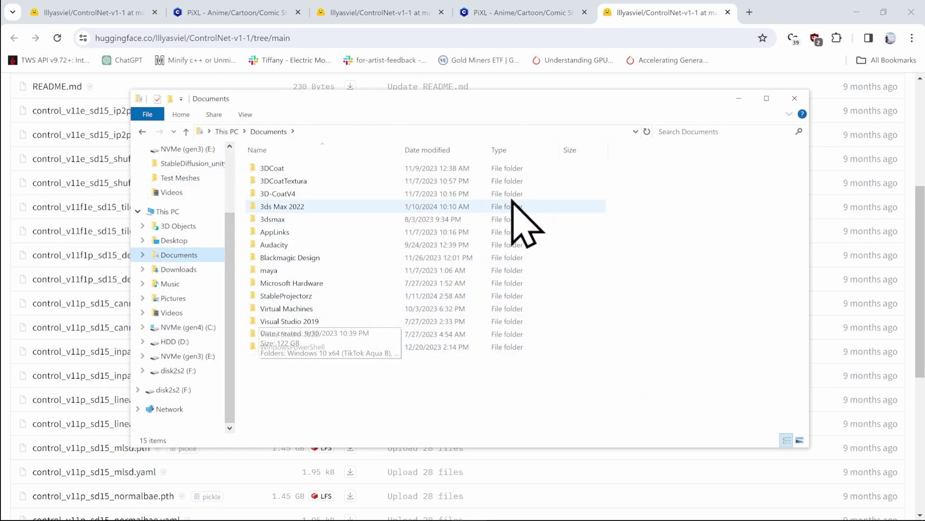
left_click(297, 299)
double_click(296, 298)
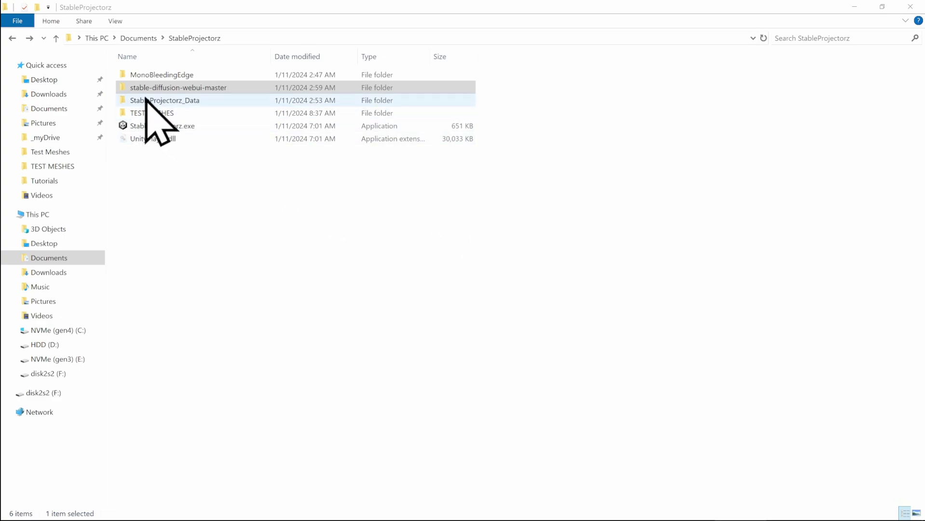
Step: In stable-diffusion-webui-master, view webui-user.bat's Properties, then cancel the dialog
double_click(216, 89)
scroll(249, 201, "down", 5)
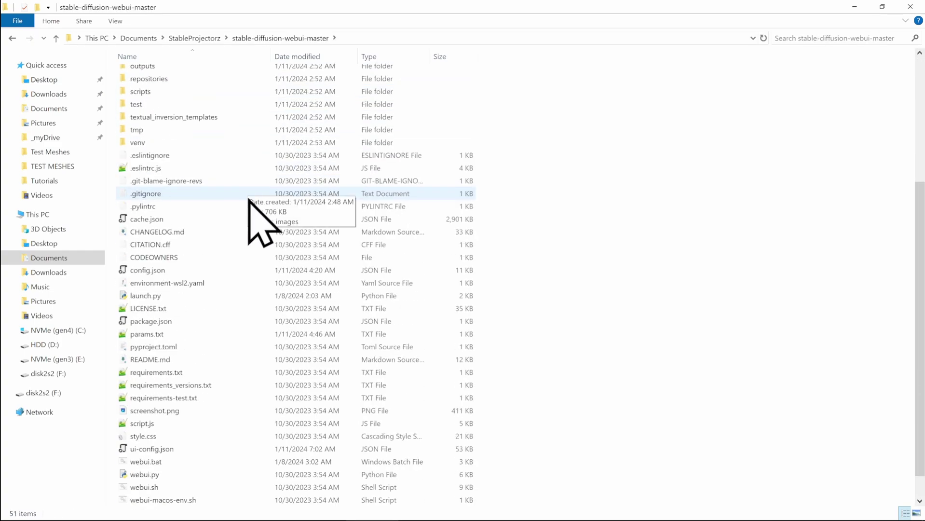
scroll(249, 200, "down", 1)
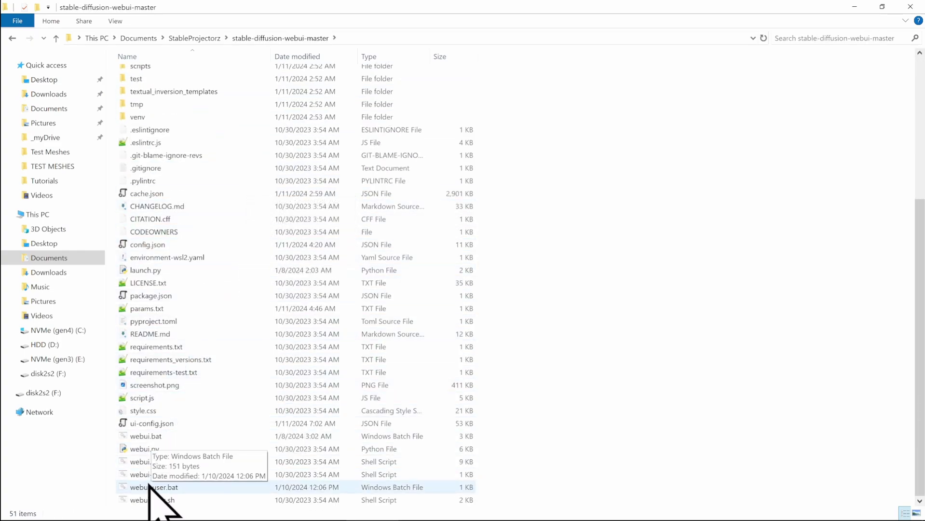
left_click(178, 487)
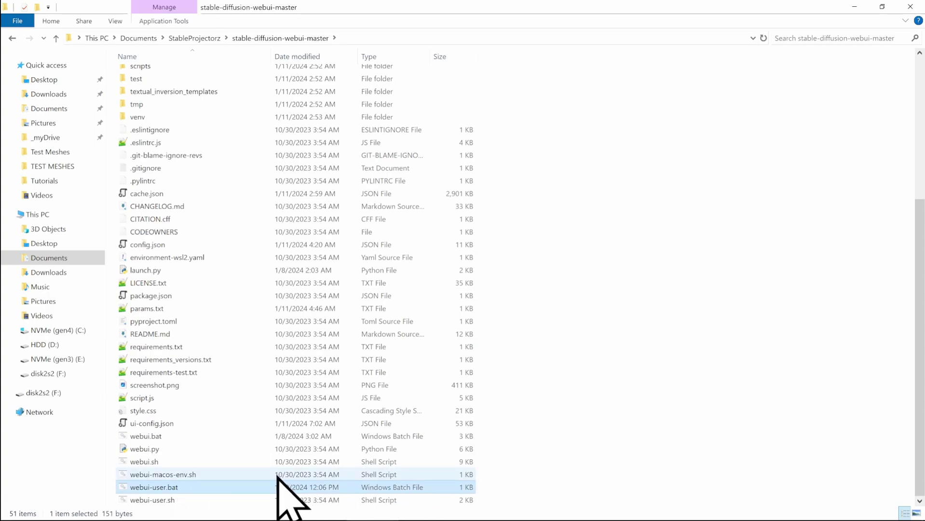
right_click(180, 488)
key("r")
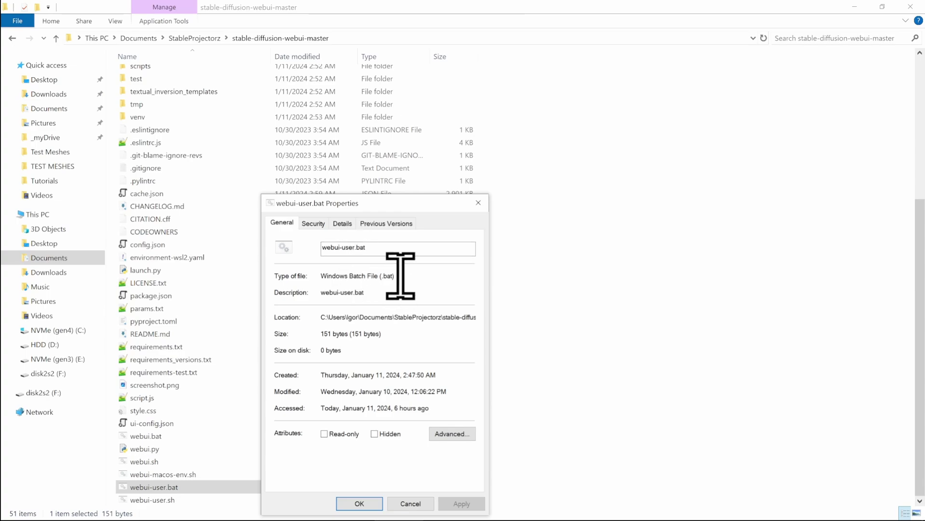
left_click(478, 203)
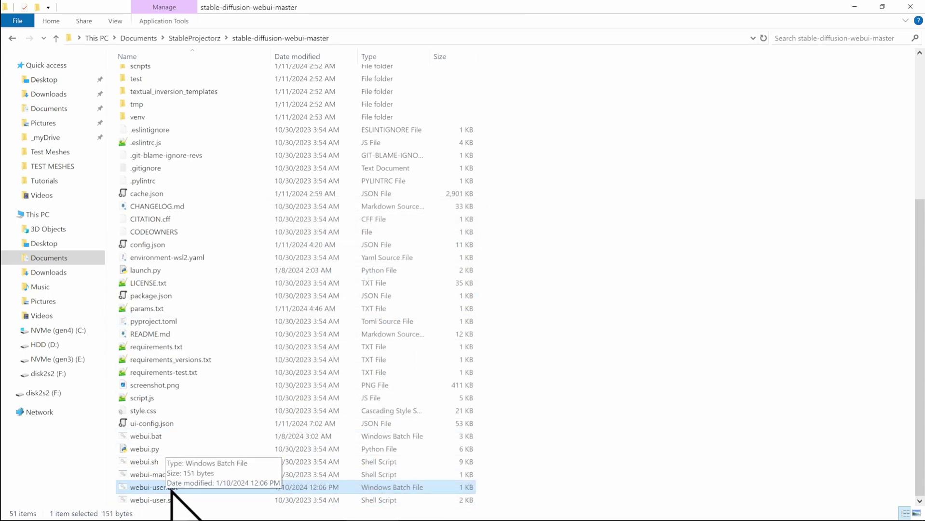
Step: Open webui-user.bat in Notepad for editing and locate the COMMANDLINE_ARGS line
right_click(191, 487)
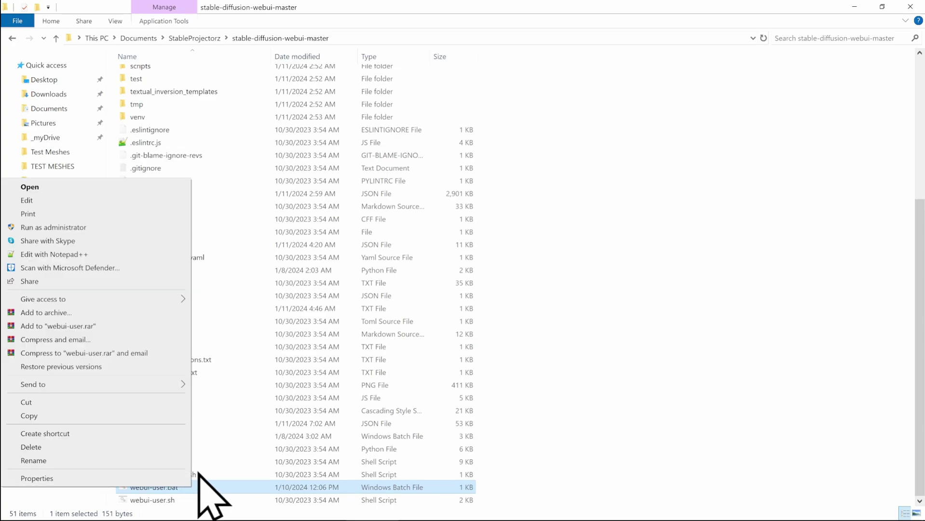
left_click(68, 201)
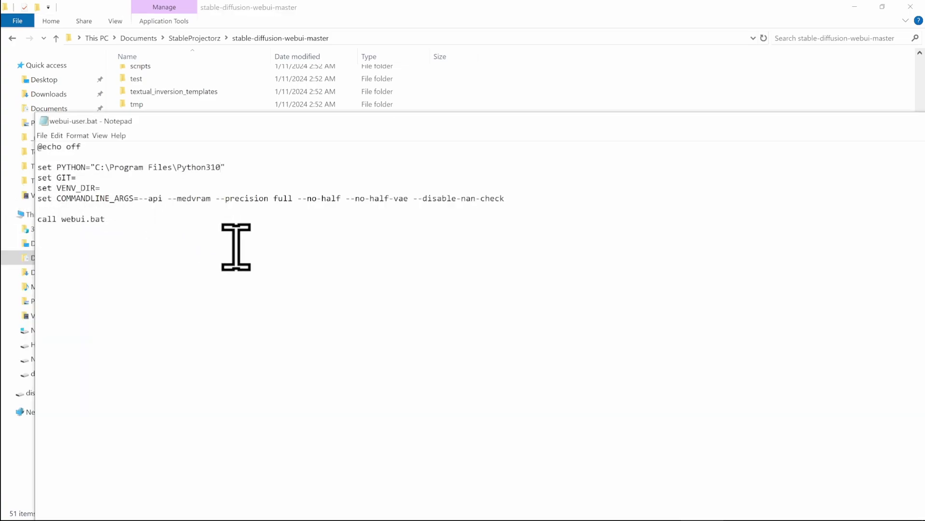
scroll(243, 248, "up", 5, "ctrl")
left_click_drag(195, 230, 768, 224)
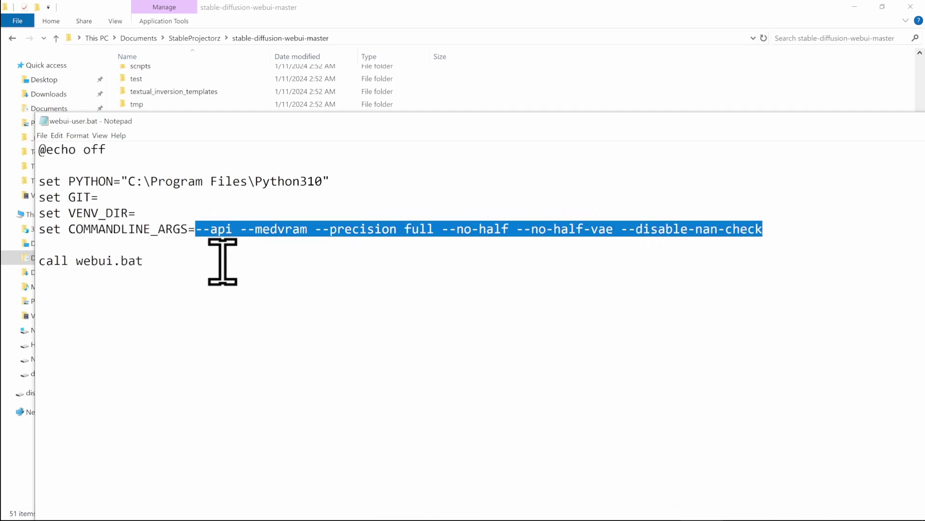
Step: Delete --medvram, --precision full, both --no-half flags and --disable-nan-check after --api
left_click(240, 234)
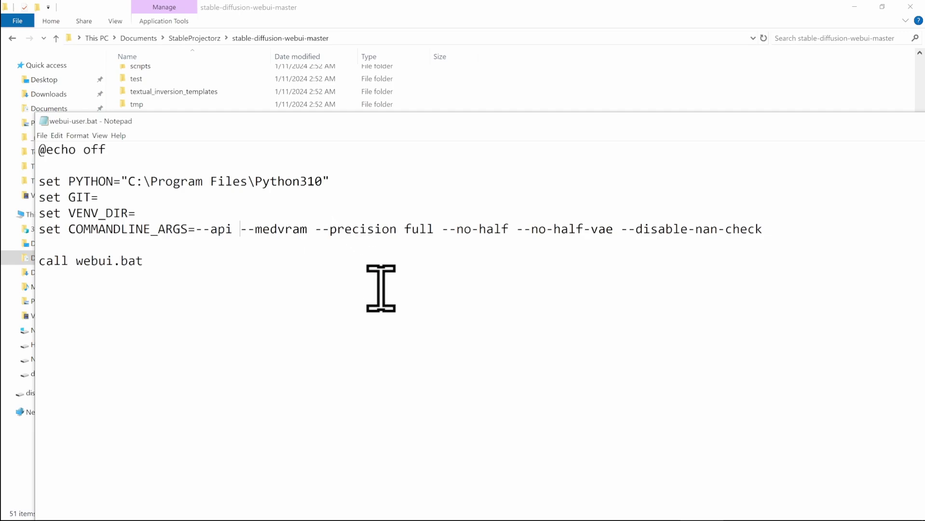
key("ctrl+shift+Right")
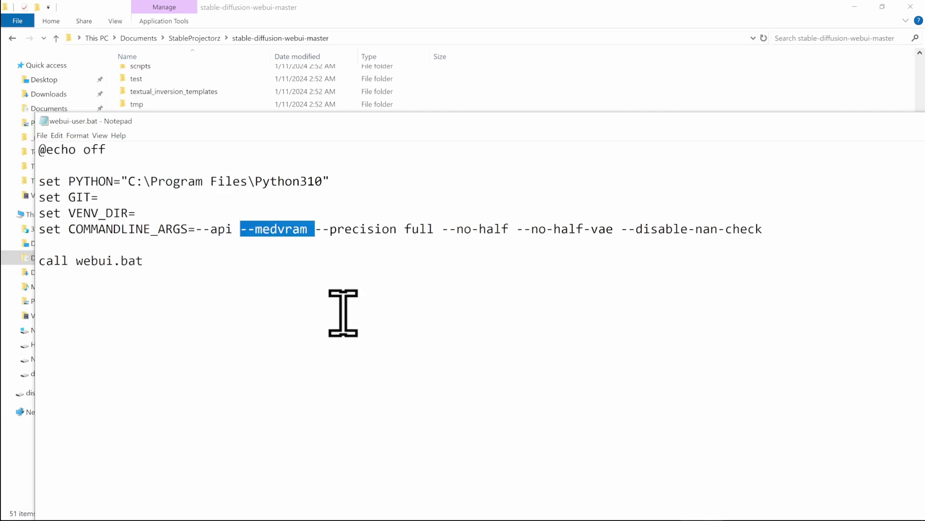
key("Delete")
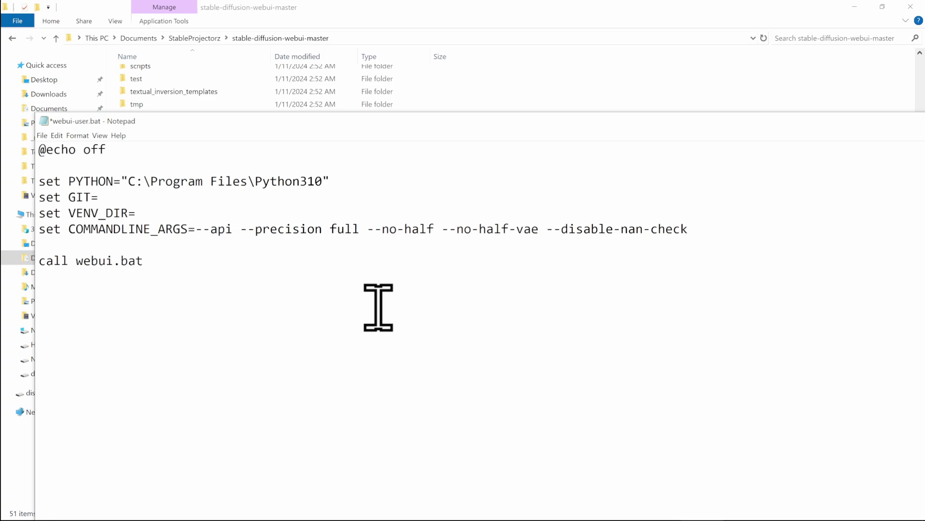
key("ctrl+shift+Right")
key("ctrl+shift+Right")
key("ctrl+shift+Right")
key("Delete")
key("ctrl+shift+Right")
key("ctrl+shift+Right")
key("ctrl+shift+Right")
key("ctrl+shift+Right")
key("ctrl+shift+Right")
key("ctrl+shift+Right")
key("ctrl+shift+Right")
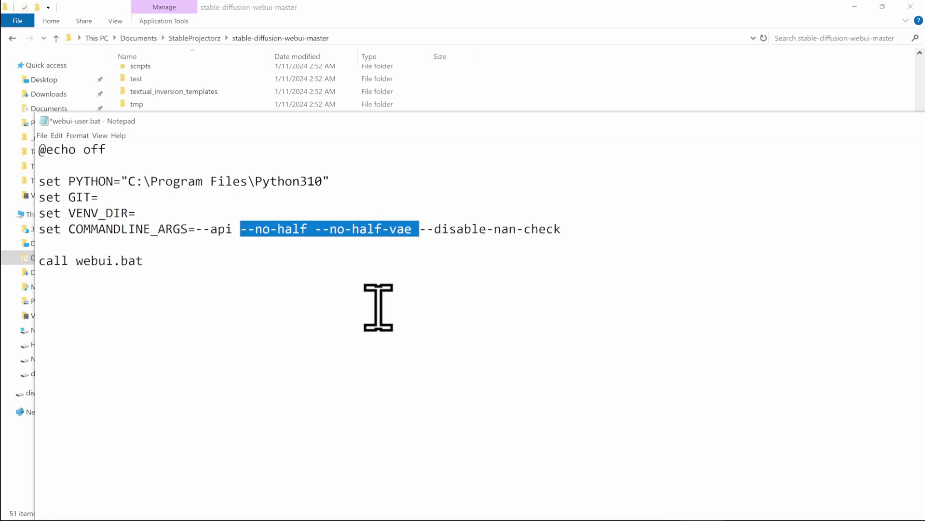
key("Delete")
key("shift+End")
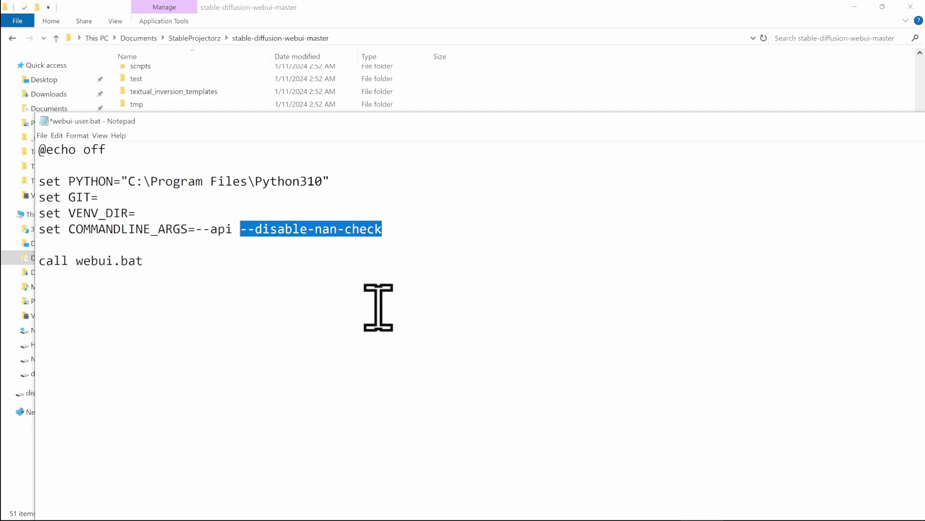
key("Delete")
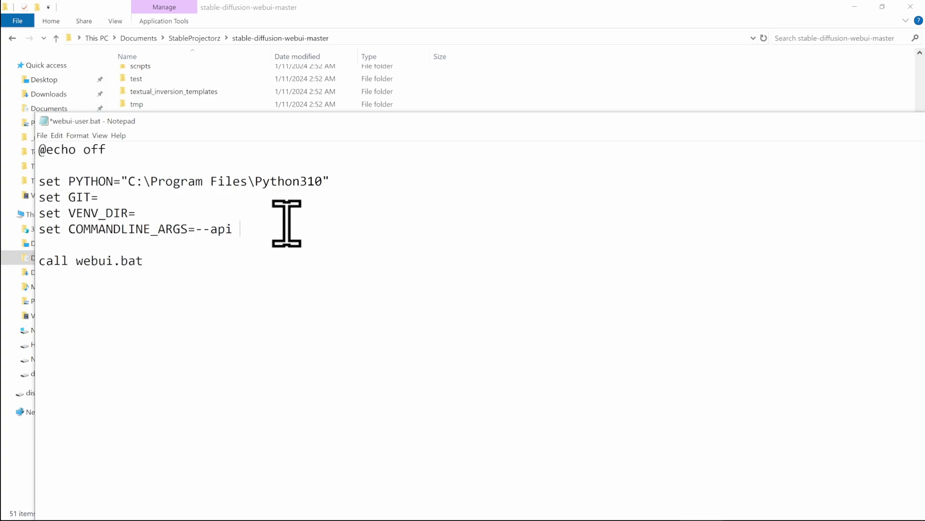
Step: Add --xformers after --api on the COMMANDLINE_ARGS line
type("--xformers")
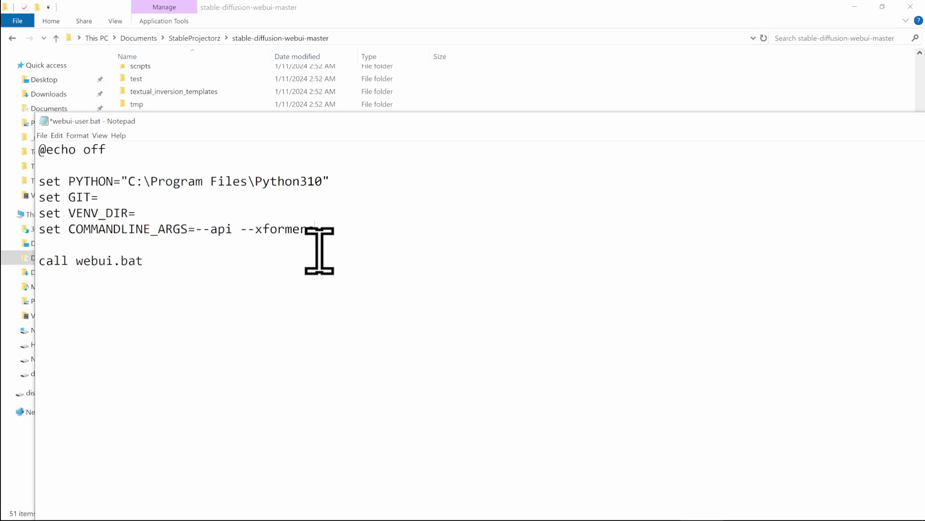